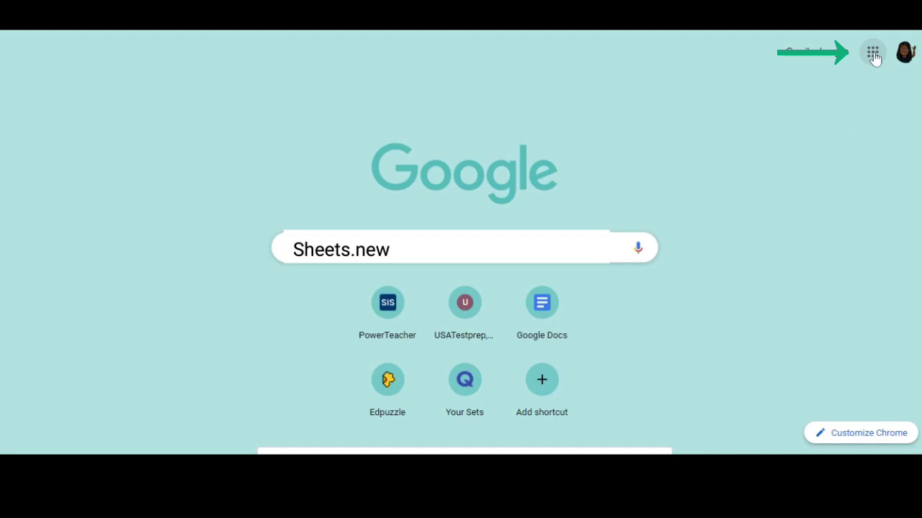
# Create a blank spreadsheet from the Google apps grid and title it 'Foods in Spanish'.
pyautogui.click(873, 54)
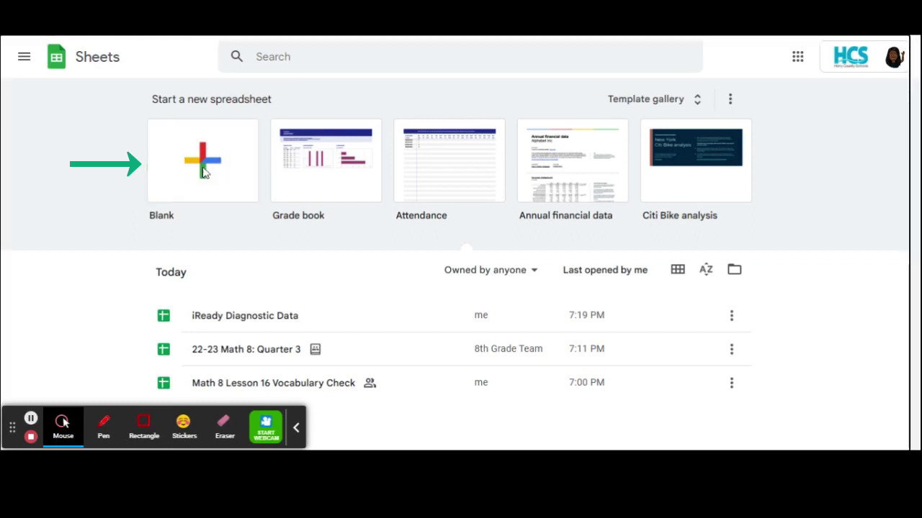
pyautogui.click(155, 173)
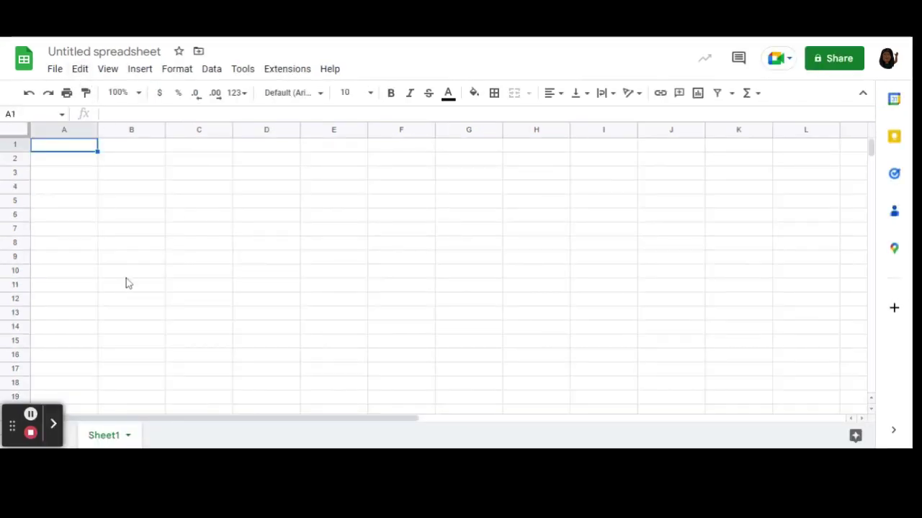
pyautogui.click(128, 53)
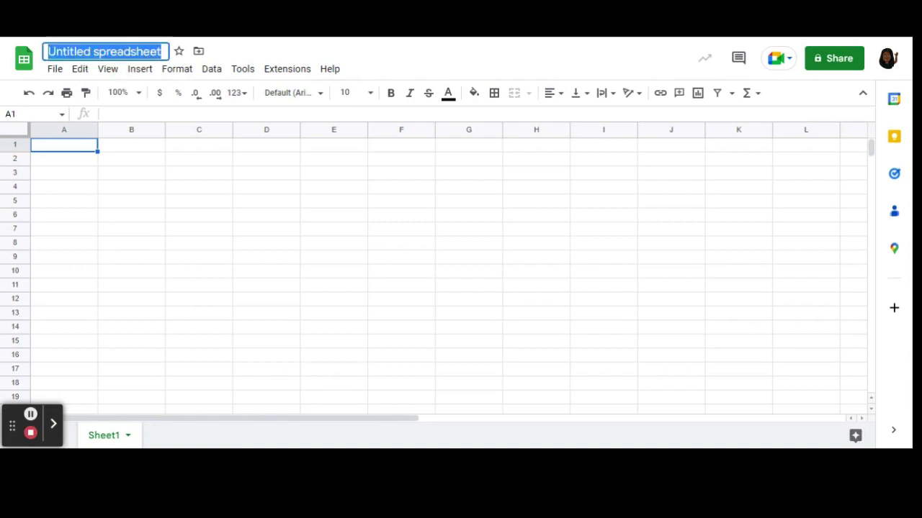
pyautogui.write('Food')
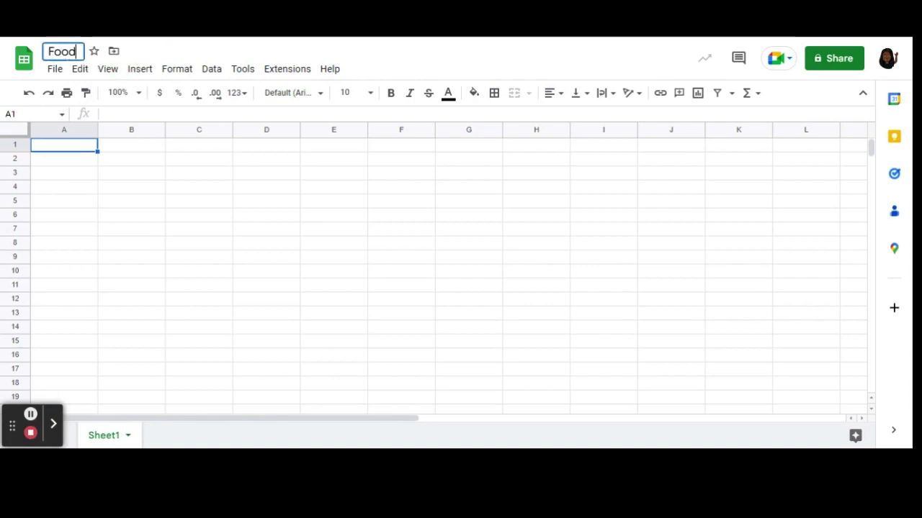
pyautogui.write('s in Spanish')
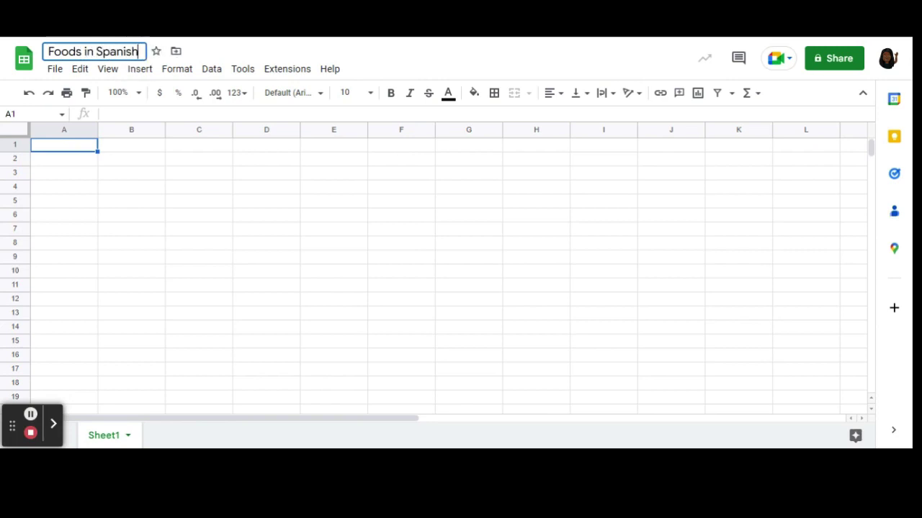
pyautogui.click(159, 172)
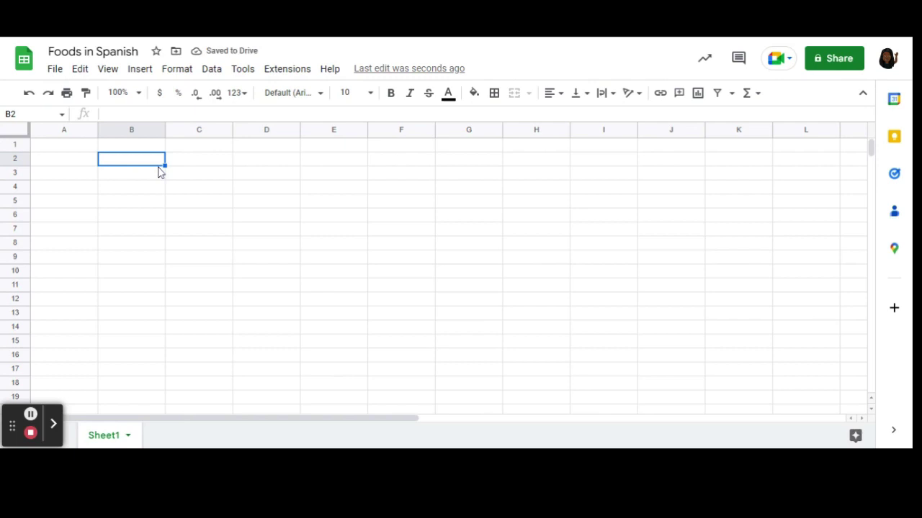
# Set text wrapping to Wrap on A1:D4 and merge those cells into one.
pyautogui.click(64, 146)
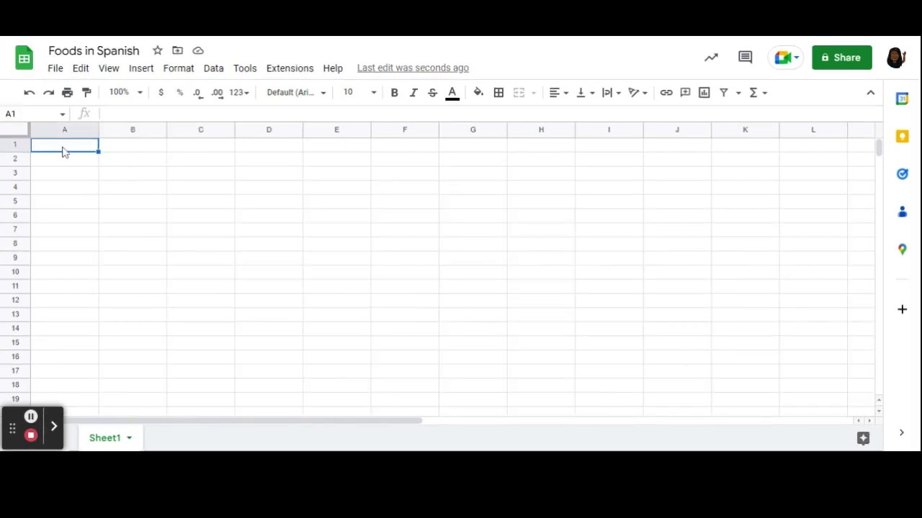
pyautogui.moveTo(64, 151); pyautogui.dragTo(276, 191)
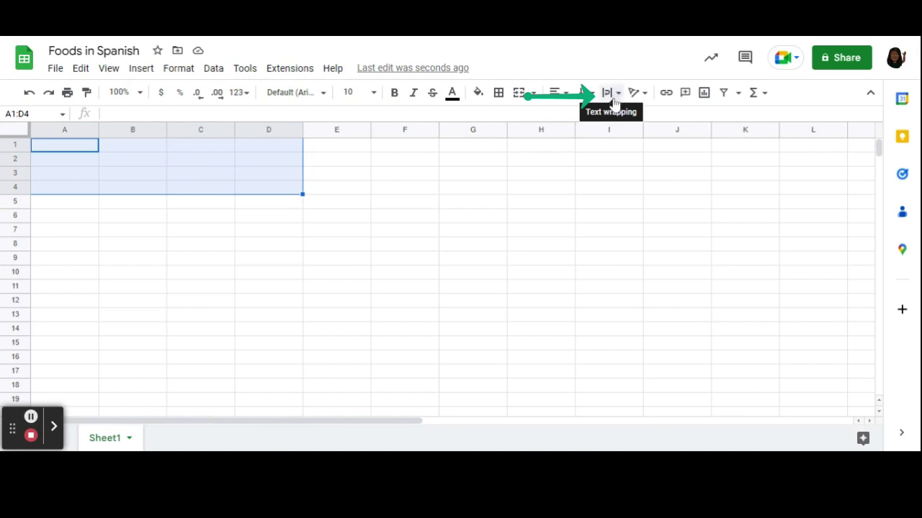
pyautogui.click(614, 102)
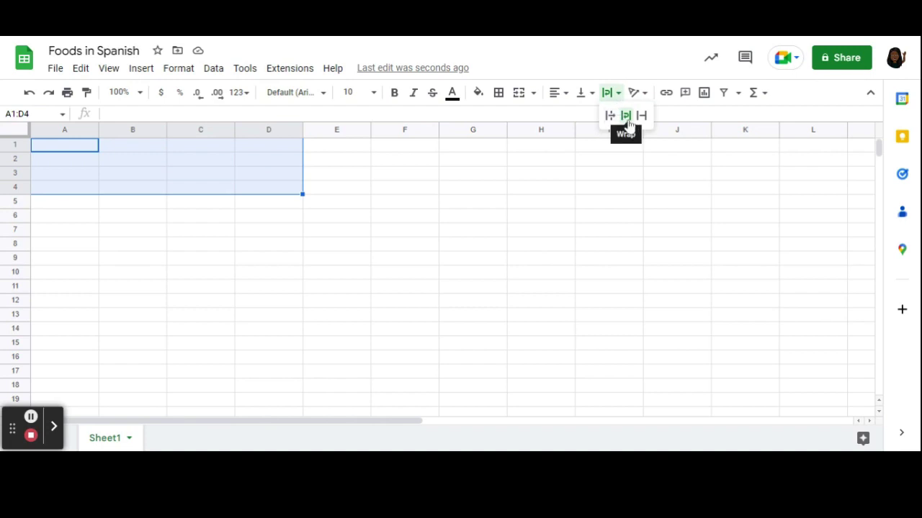
pyautogui.click(627, 115)
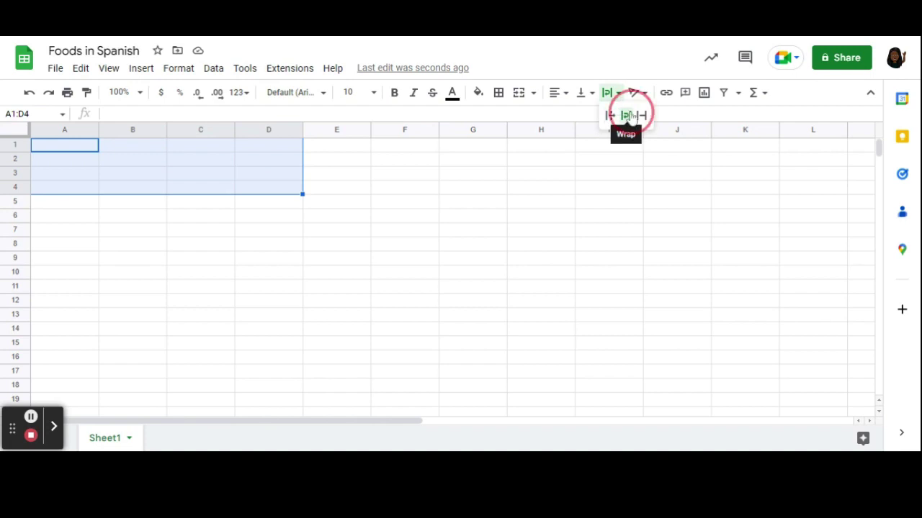
pyautogui.click(517, 96)
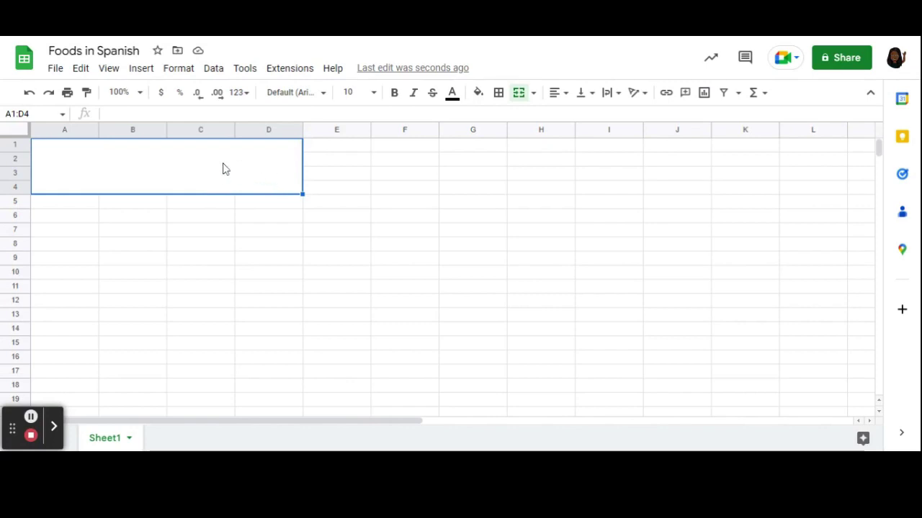
pyautogui.click(57, 151)
# Type the quiz directions sentence into the merged A1:D4 cell.
pyautogui.doubleClick(57, 151)
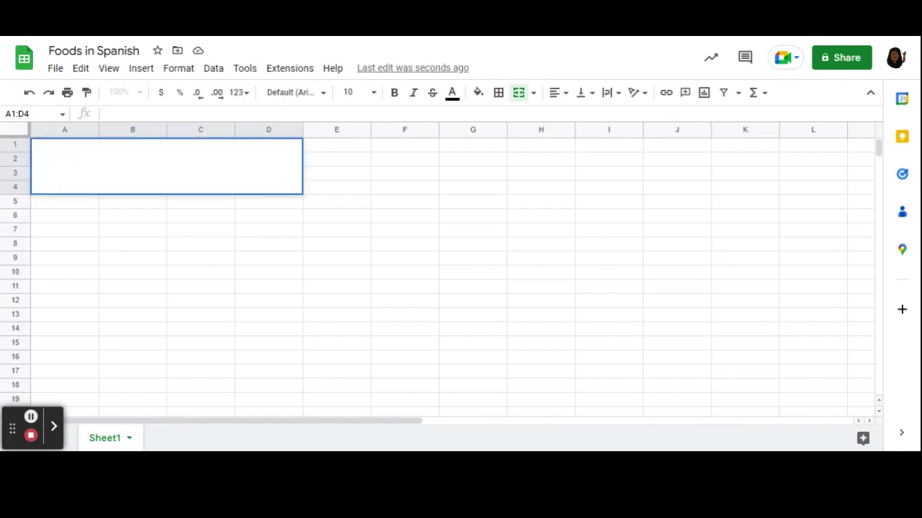
pyautogui.write('Direc')
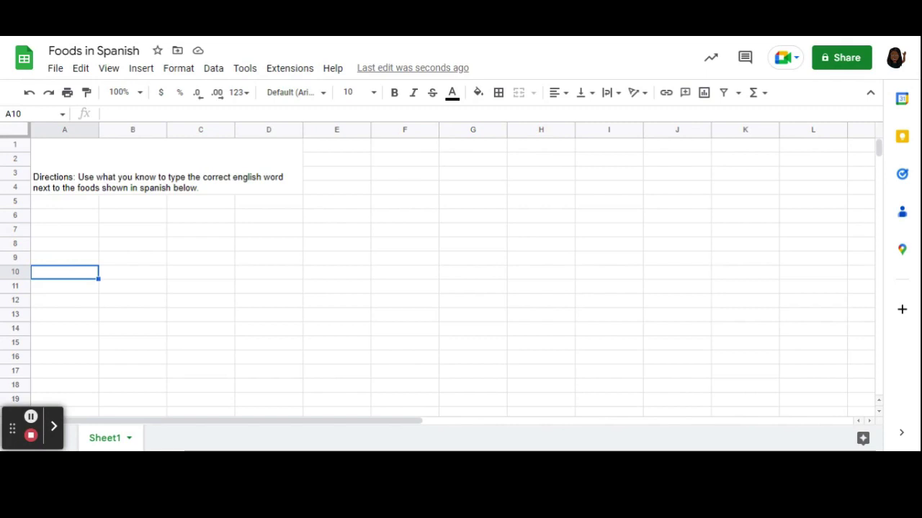
# Format the merged directions cell with font size 12 and the Ubuntu font.
pyautogui.click(108, 188)
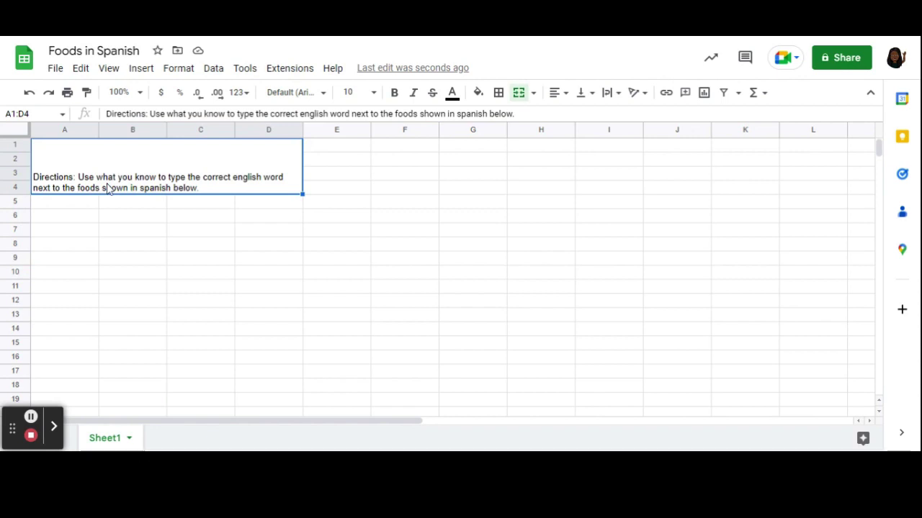
pyautogui.click(107, 185)
pyautogui.click(372, 92)
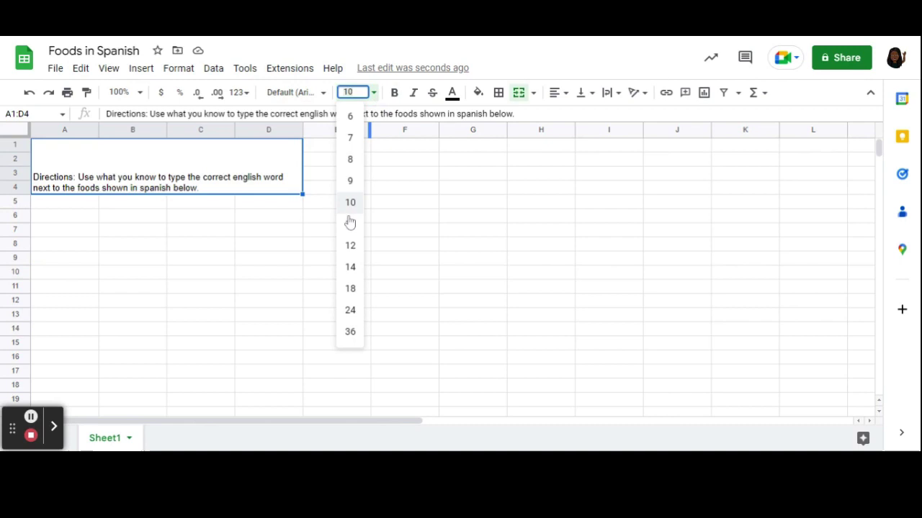
pyautogui.click(350, 246)
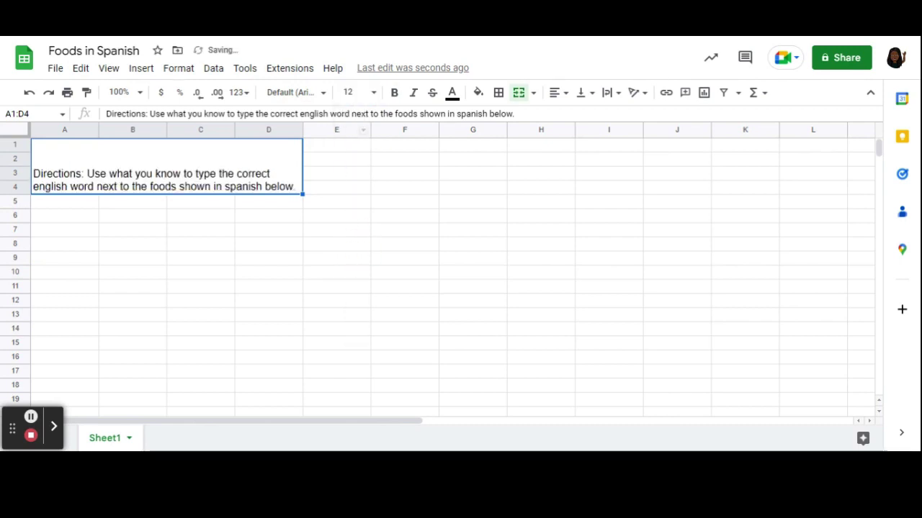
pyautogui.click(325, 96)
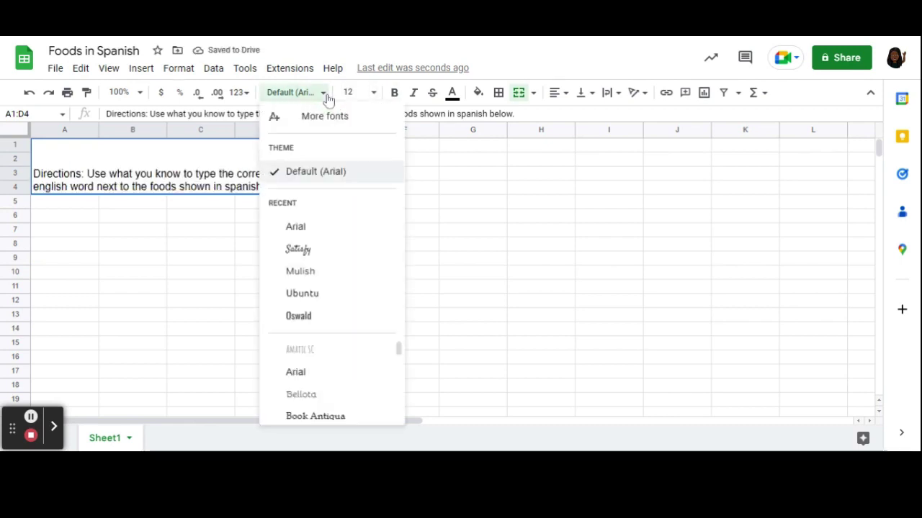
pyautogui.click(307, 303)
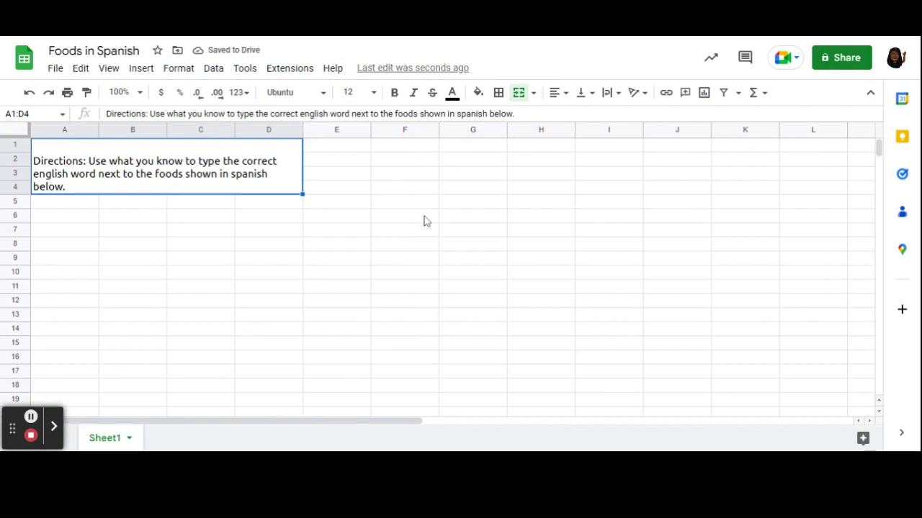
# Set the directions cell's vertical alignment to Middle.
pyautogui.click(586, 92)
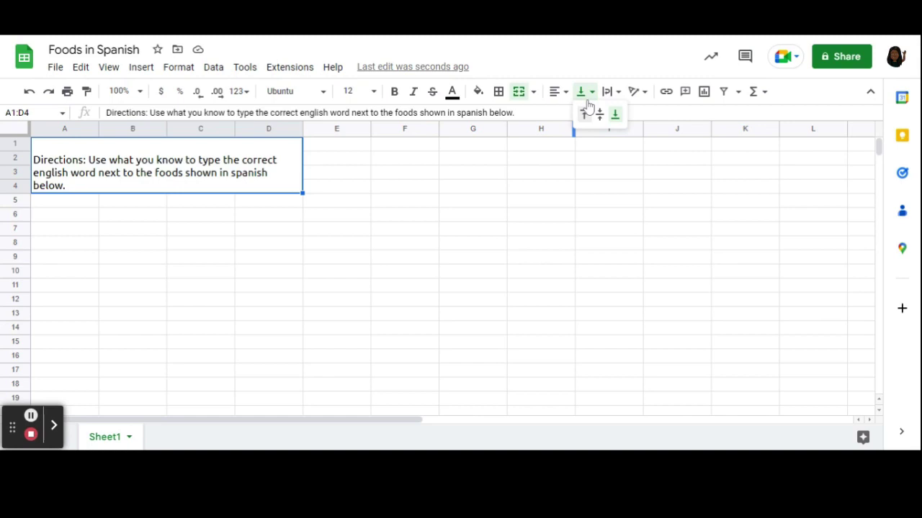
pyautogui.click(592, 45)
pyautogui.moveTo(229, 272); pyautogui.dragTo(238, 273)
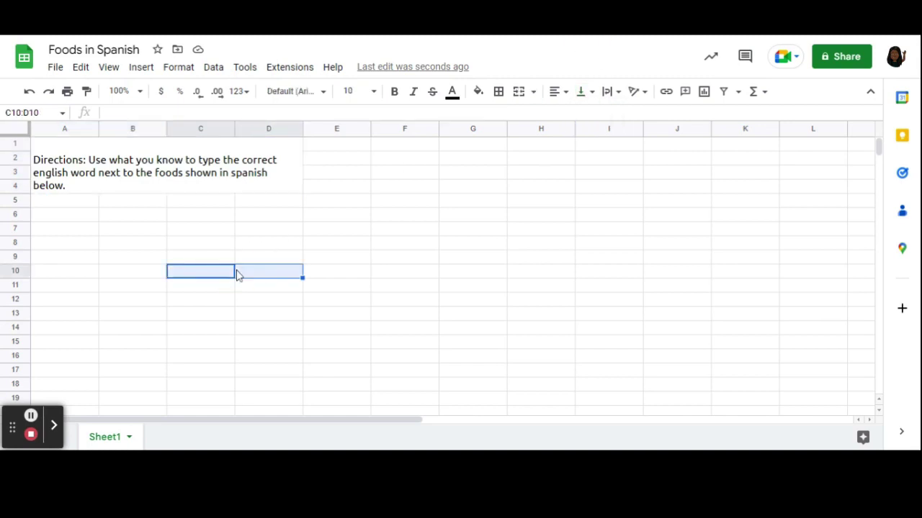
pyautogui.click(129, 184)
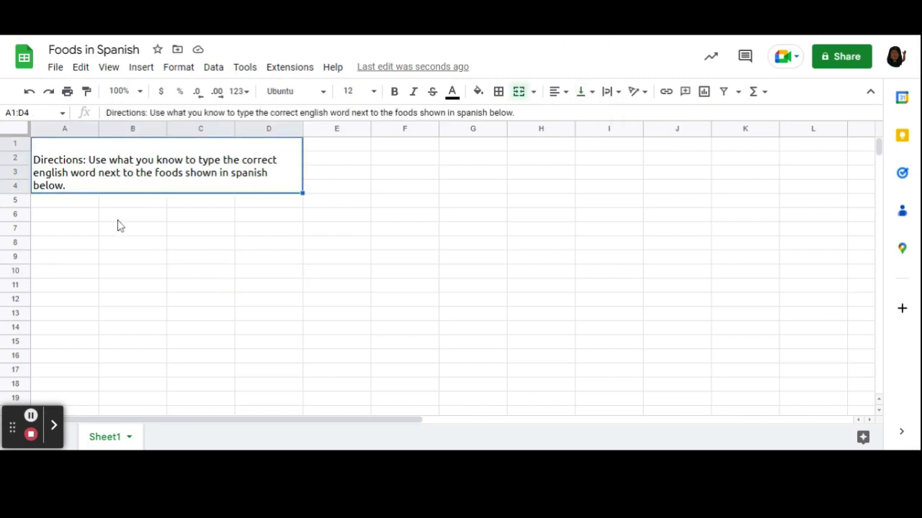
pyautogui.click(584, 94)
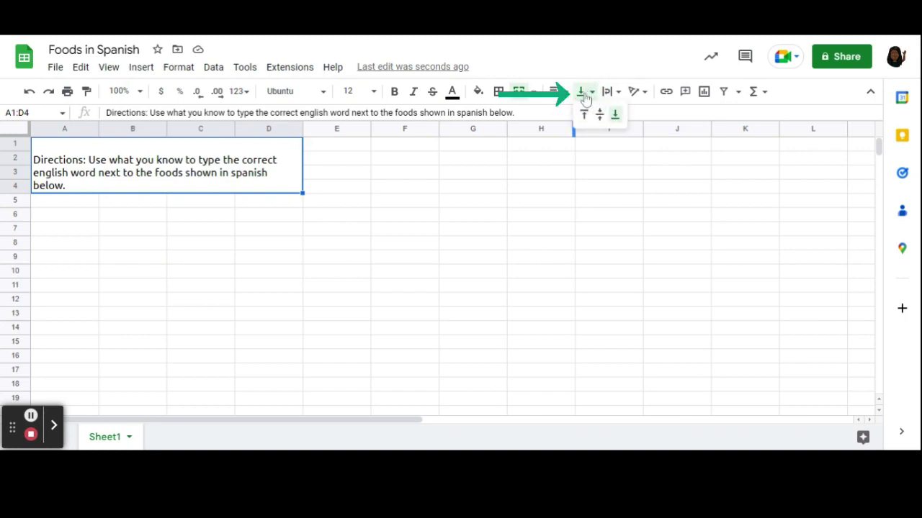
pyautogui.click(585, 94)
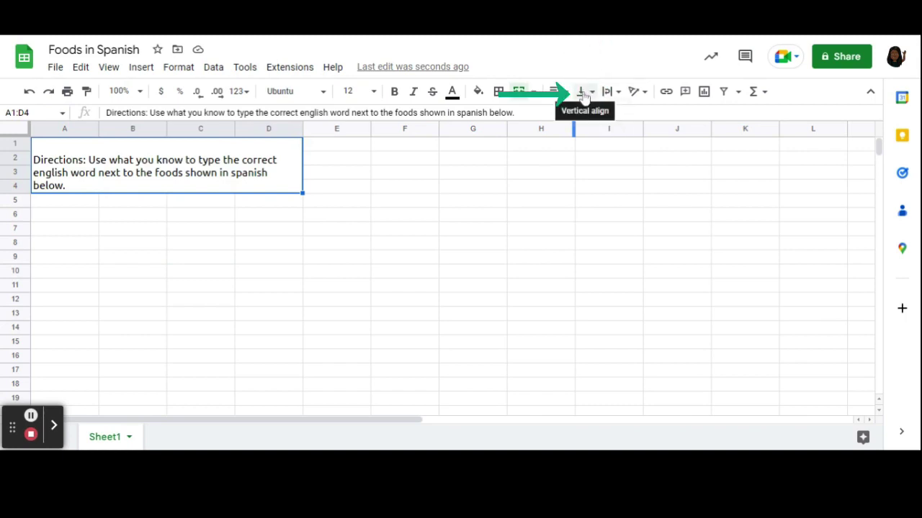
pyautogui.click(583, 94)
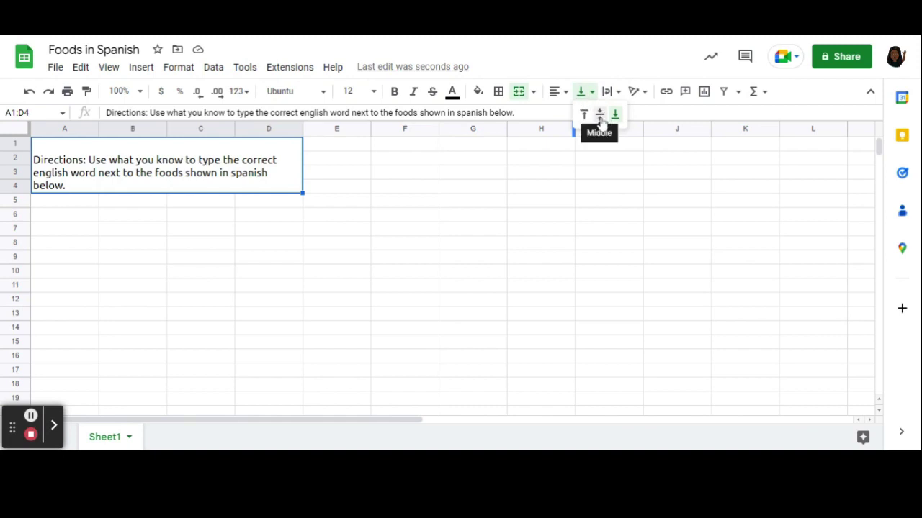
pyautogui.click(600, 116)
pyautogui.click(505, 278)
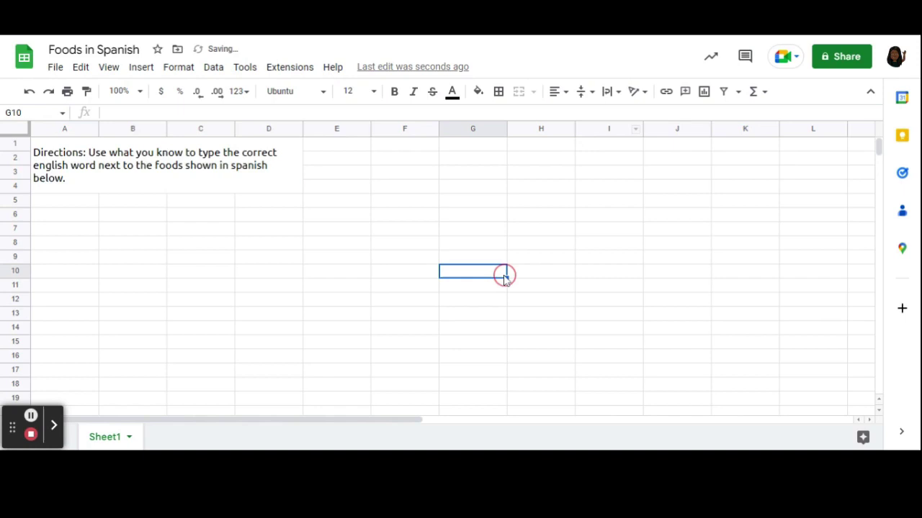
# Centre the directions text horizontally in the merged cell.
pyautogui.click(224, 172)
pyautogui.click(560, 92)
pyautogui.click(574, 118)
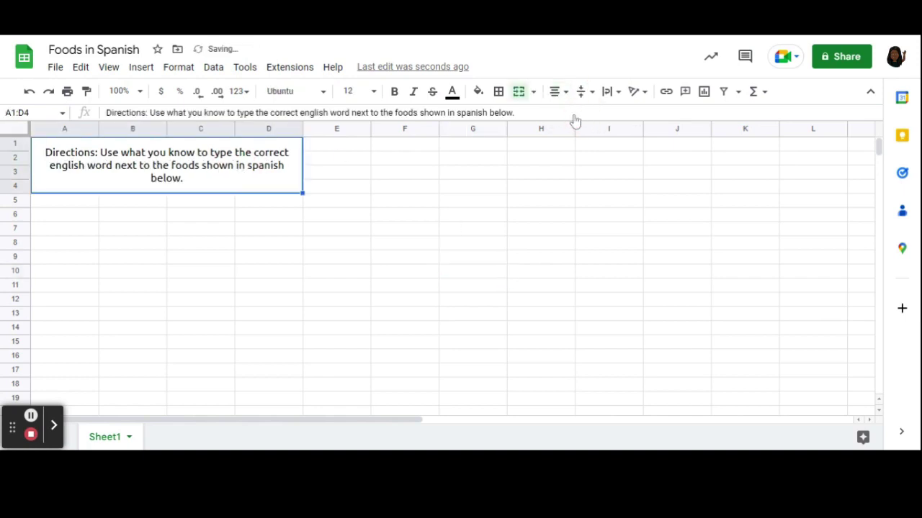
pyautogui.click(392, 274)
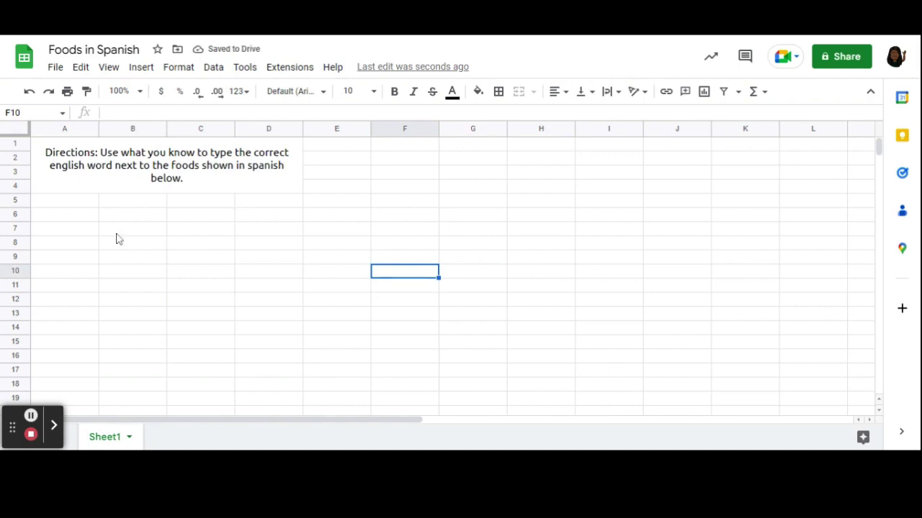
# Enter the headings 'Spanish' in A5 and 'English' in C5.
pyautogui.click(89, 206)
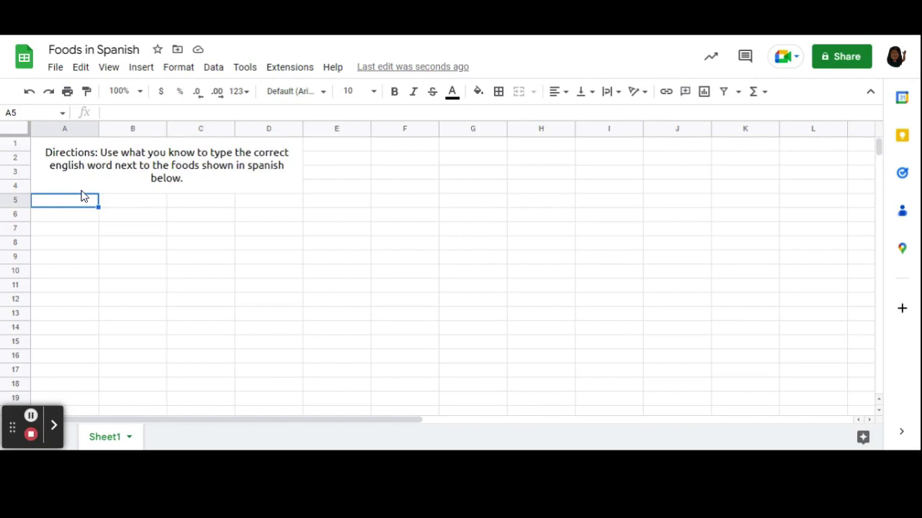
pyautogui.write('Food')
pyautogui.press('BackSpace')
pyautogui.press('BackSpace')
pyautogui.press('BackSpace')
pyautogui.press('BackSpace')
pyautogui.write('S')
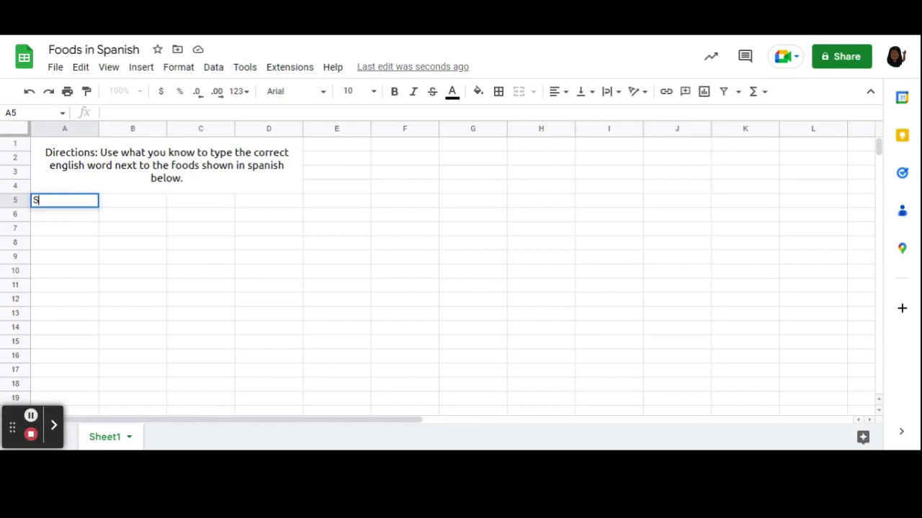
pyautogui.write('panish')
pyautogui.click(185, 208)
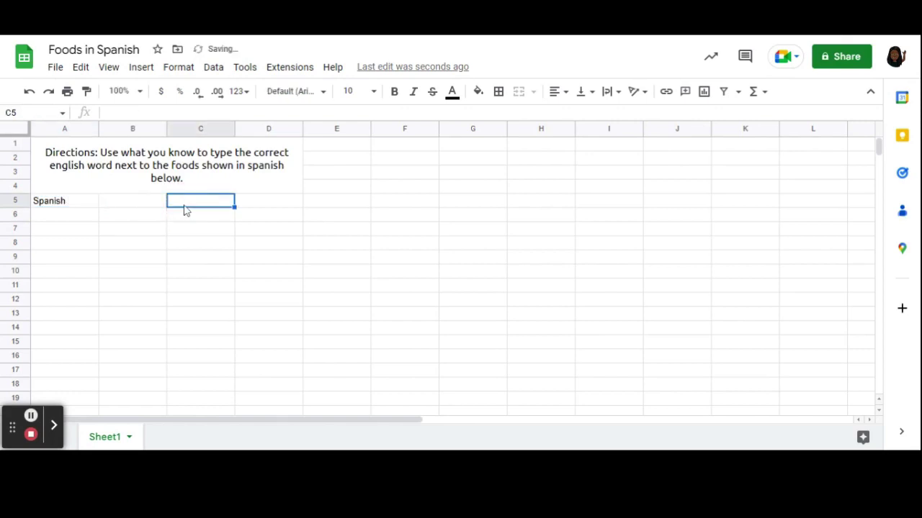
pyautogui.write('En')
pyautogui.press('BackSpace')
pyautogui.press('BackSpace')
pyautogui.write('En')
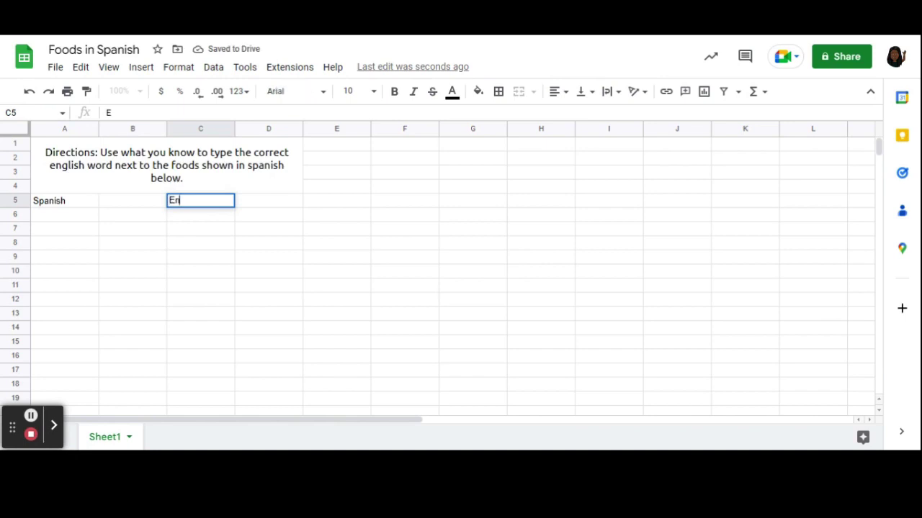
pyautogui.write('glish')
pyautogui.click(184, 262)
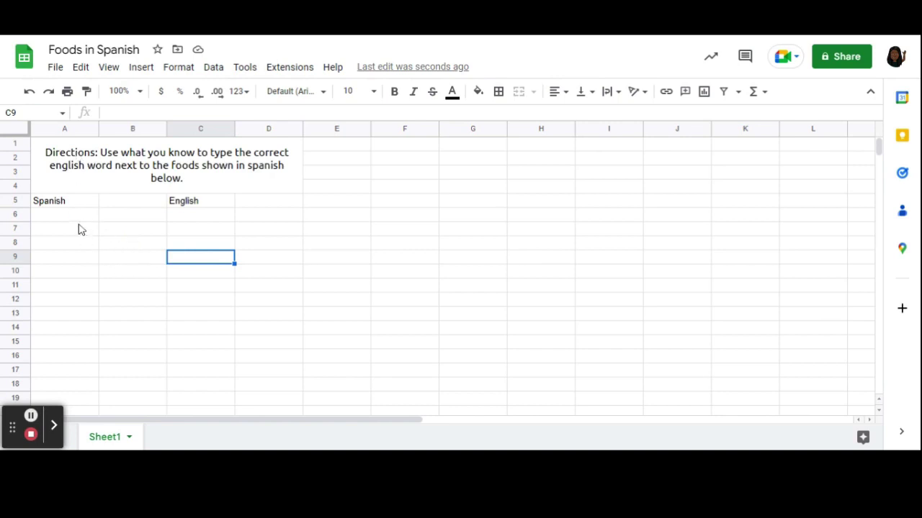
# Delete the empty column B so 'English' moves into B5 beside 'Spanish'.
pyautogui.click(134, 129)
pyautogui.rightClick(135, 133)
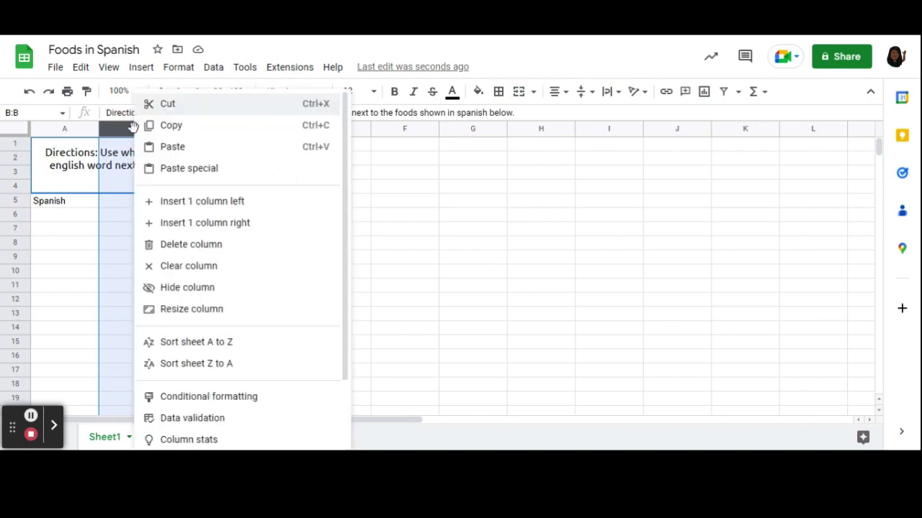
pyautogui.click(461, 300)
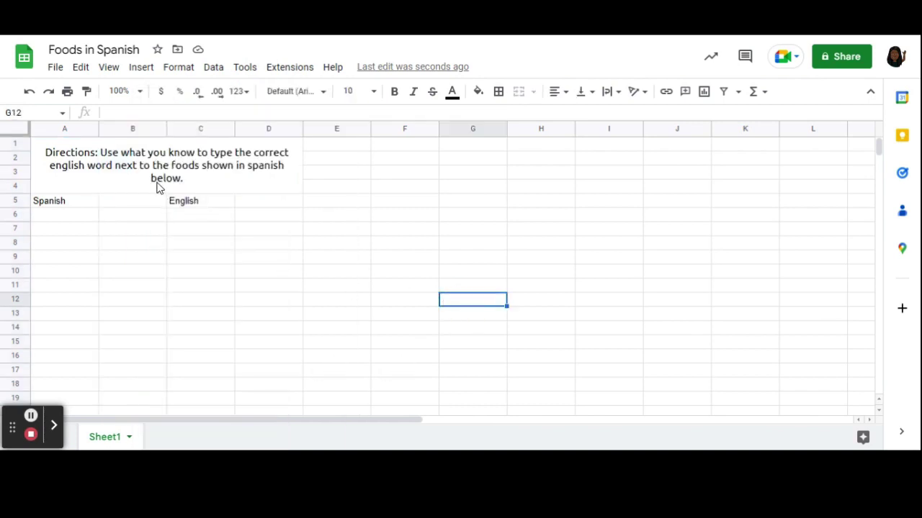
pyautogui.click(126, 131)
pyautogui.rightClick(124, 128)
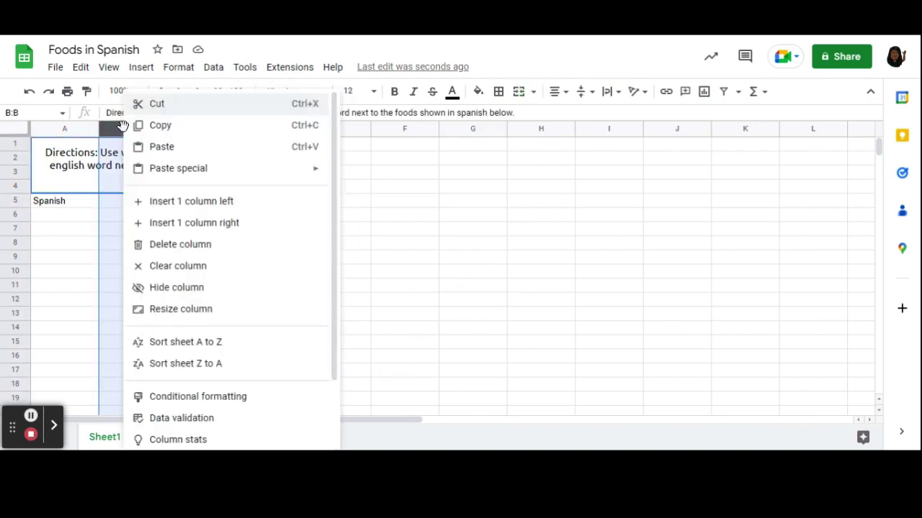
pyautogui.click(215, 245)
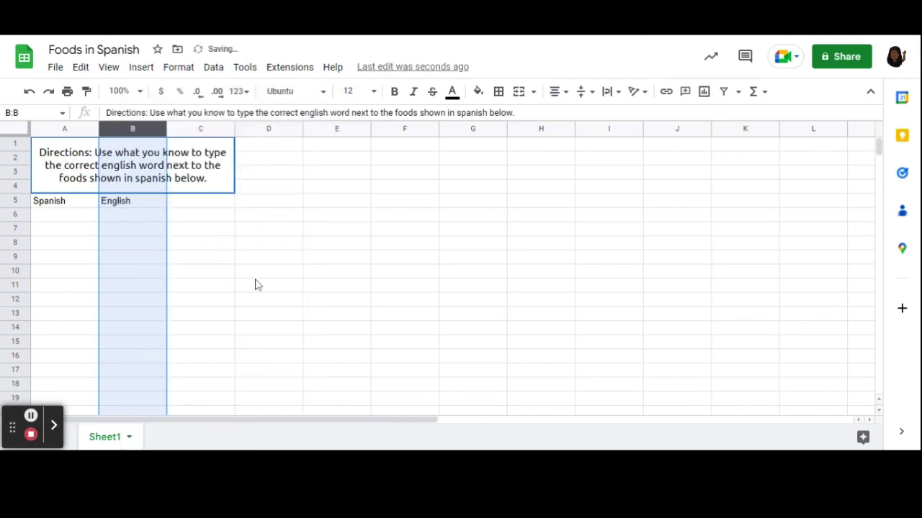
pyautogui.click(257, 277)
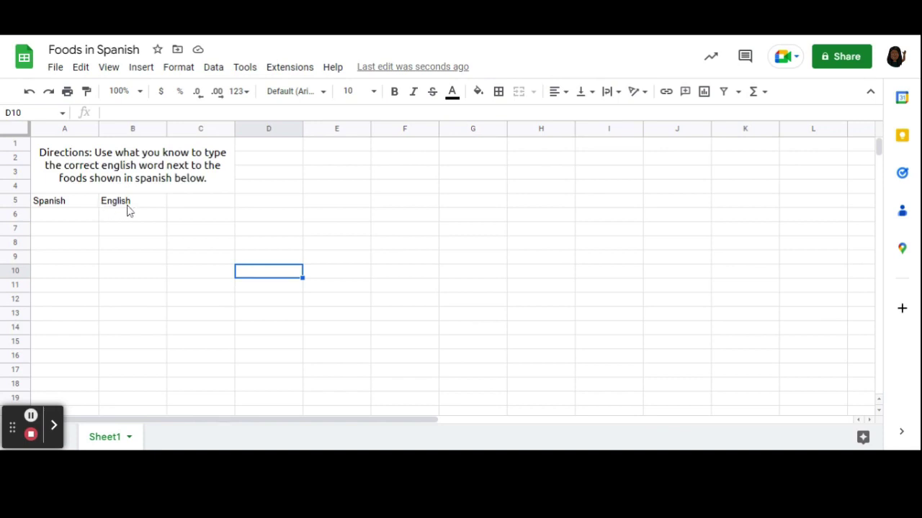
# Select columns A and B and widen both by dragging their border.
pyautogui.click(74, 129)
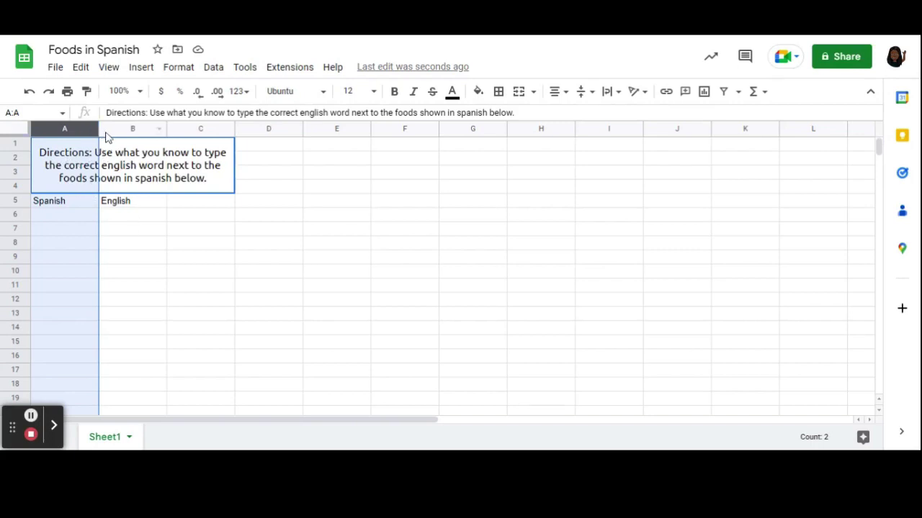
pyautogui.click(298, 317)
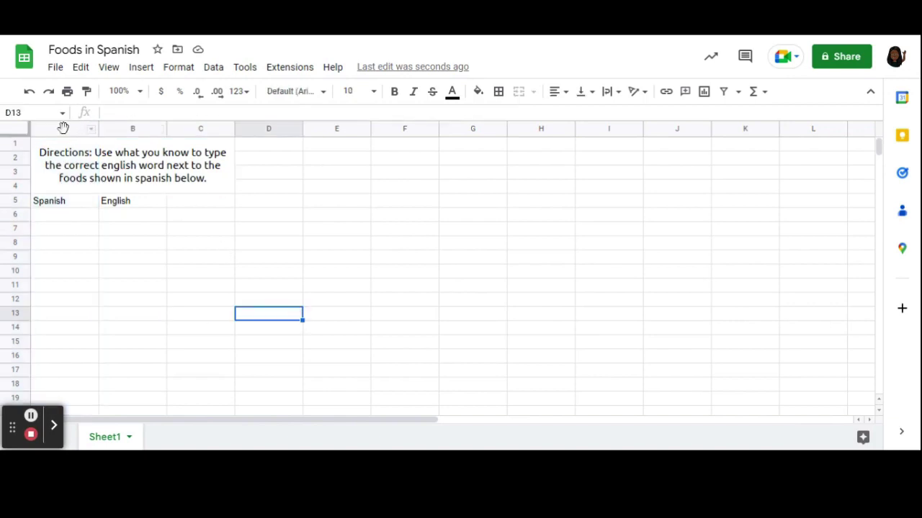
pyautogui.click(63, 129)
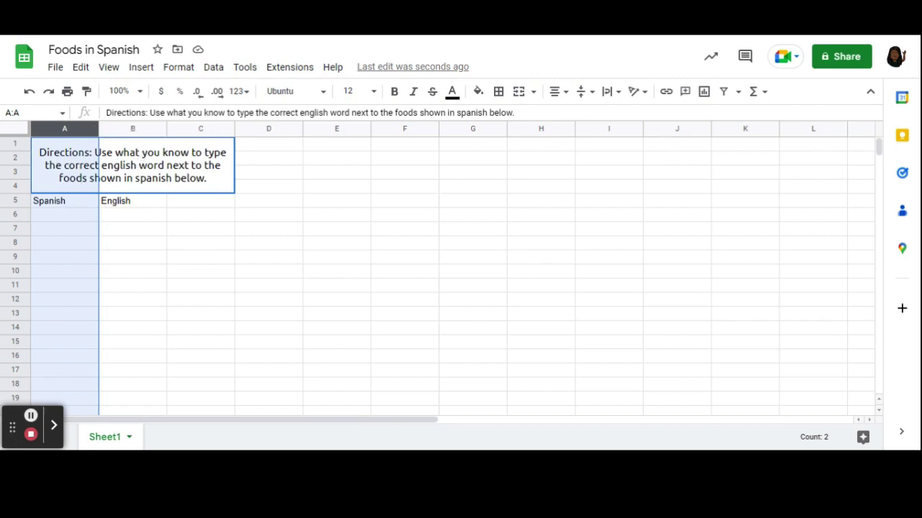
pyautogui.keyDown('ctrl'); pyautogui.click(132, 129); pyautogui.keyUp('ctrl')
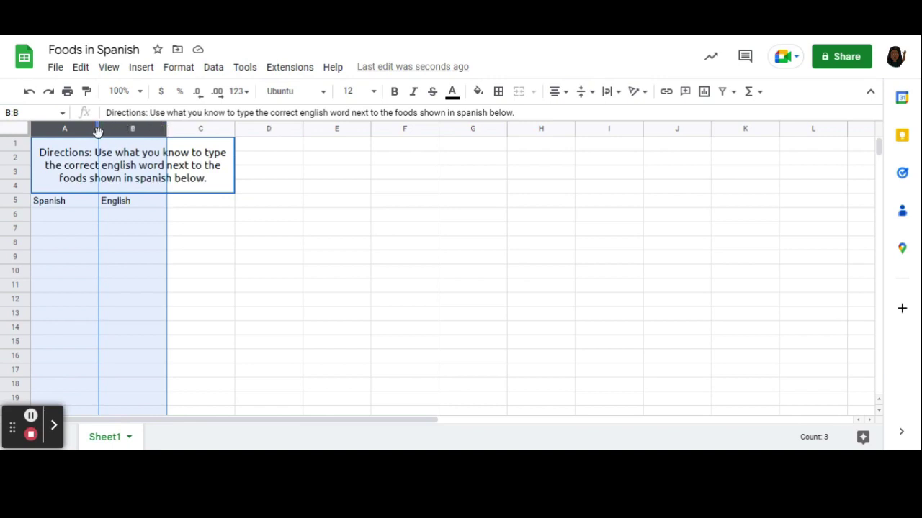
pyautogui.moveTo(97, 130); pyautogui.dragTo(136, 128)
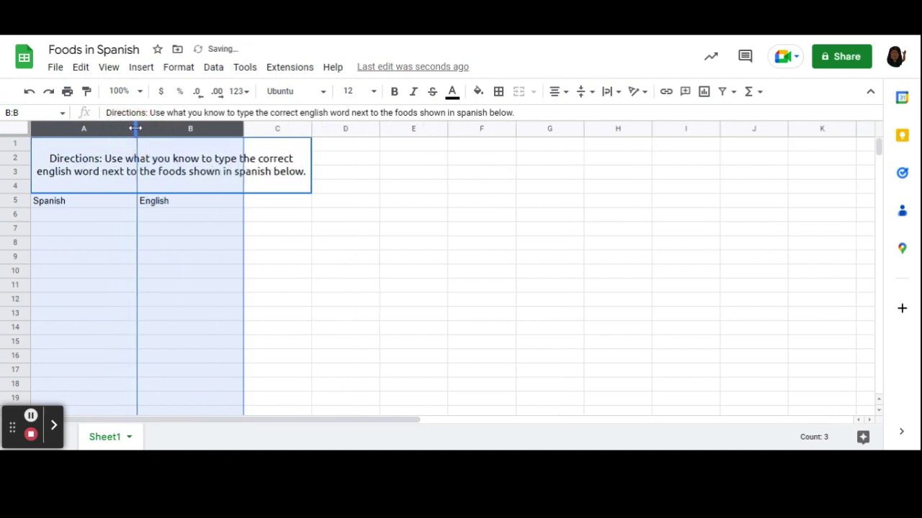
pyautogui.click(268, 259)
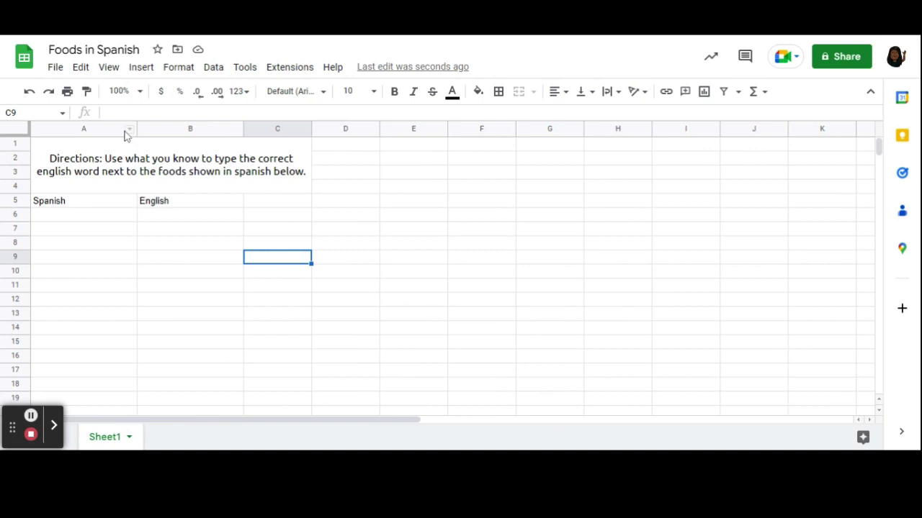
# Delete the blank column C so the directions sit over columns A and B.
pyautogui.click(268, 130)
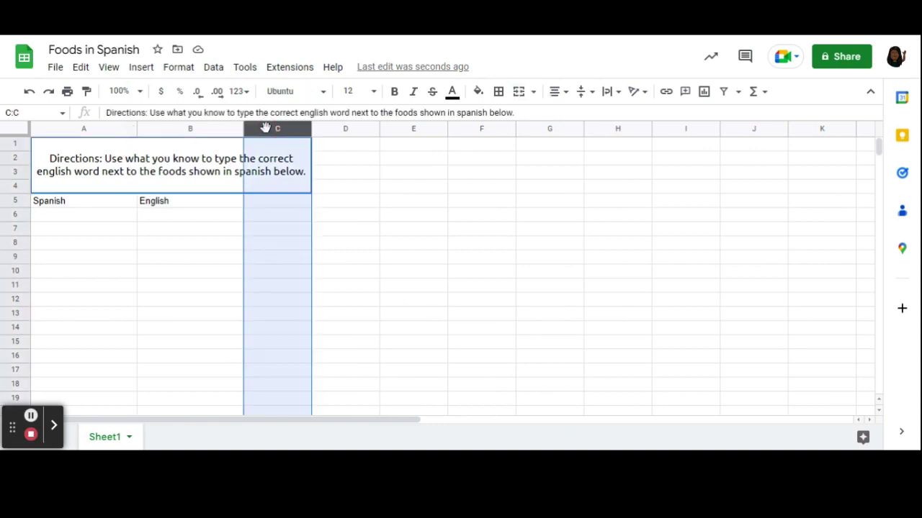
pyautogui.click(381, 228)
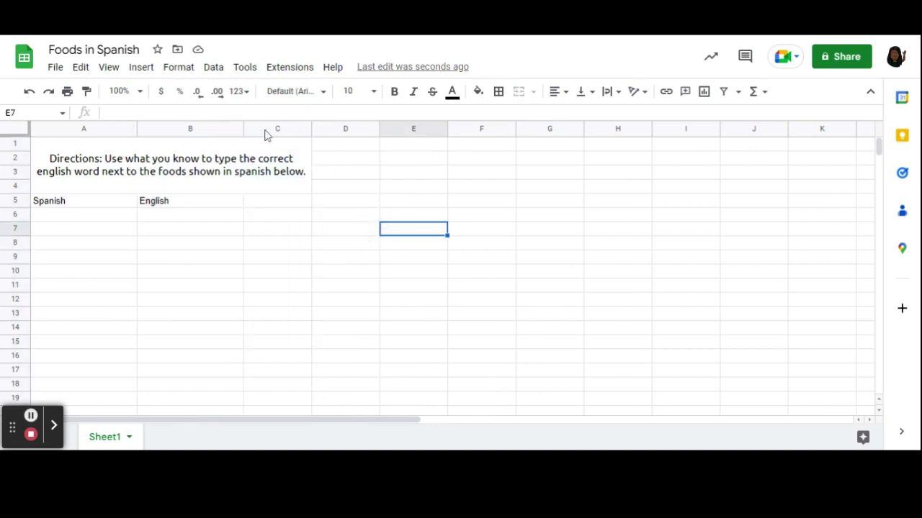
pyautogui.click(265, 130)
pyautogui.rightClick(263, 128)
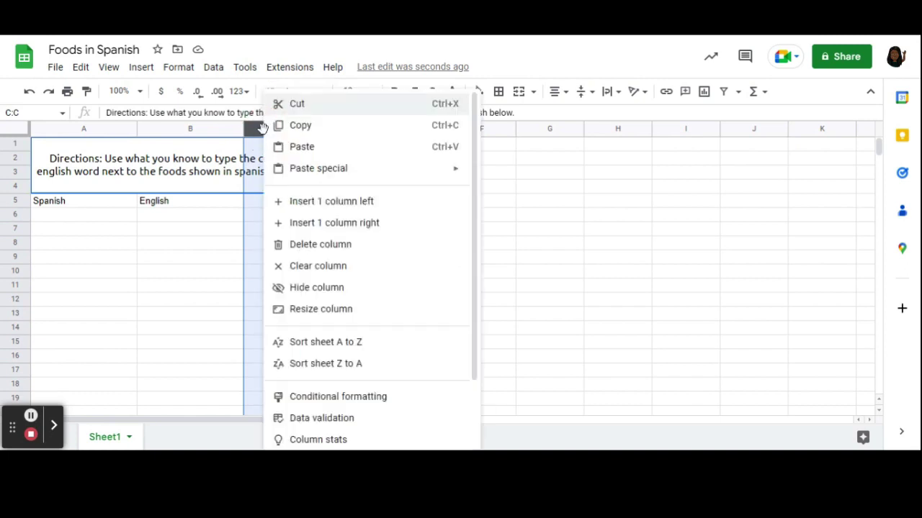
pyautogui.click(310, 248)
pyautogui.click(412, 287)
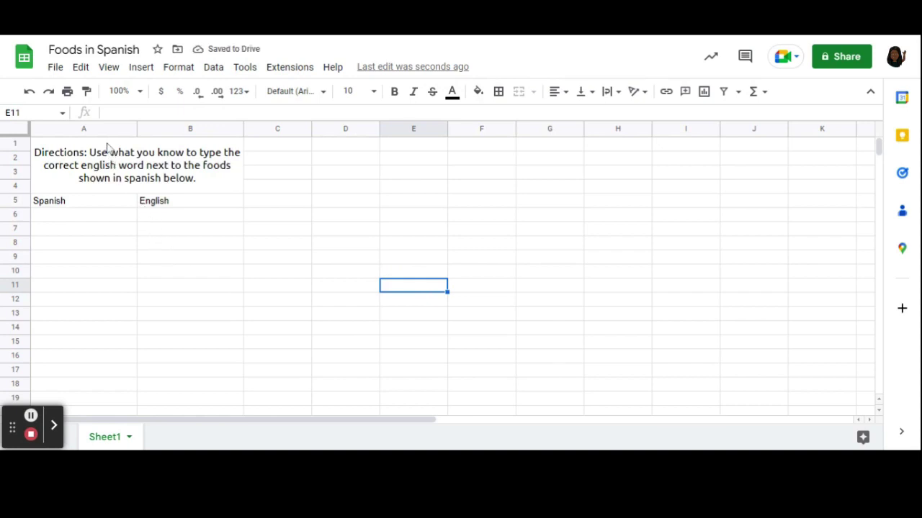
pyautogui.click(165, 201)
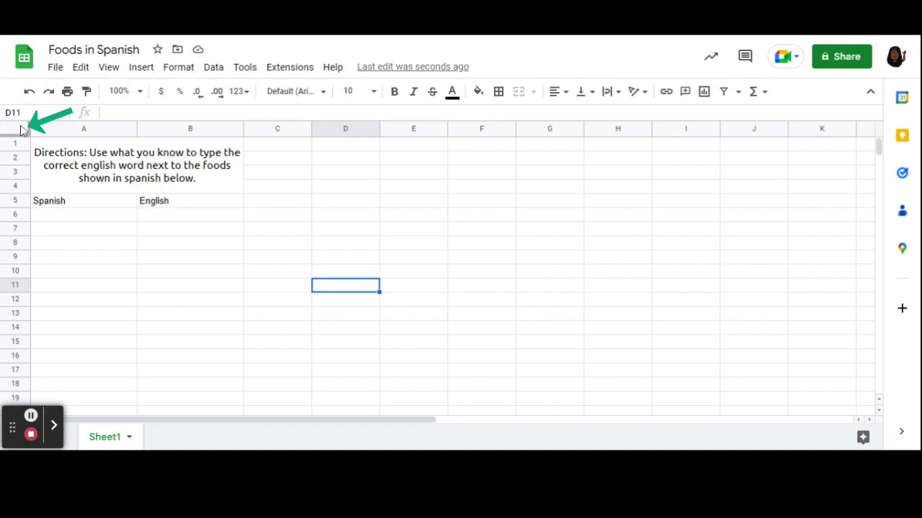
# Select the whole sheet, make all rows taller and fine-tune column widths.
pyautogui.click(22, 130)
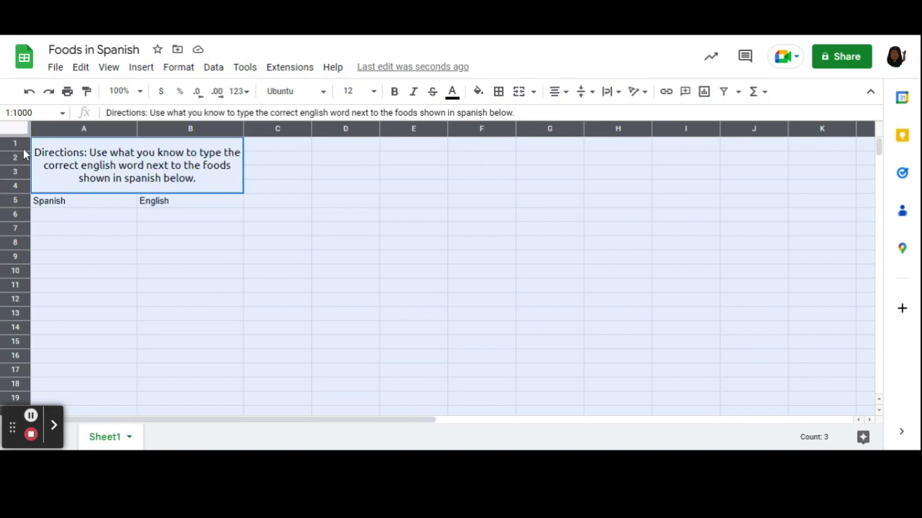
pyautogui.moveTo(23, 150)
pyautogui.mouseDown()
pyautogui.moveTo(24, 165)
pyautogui.moveTo(14, 151)
pyautogui.mouseUp()
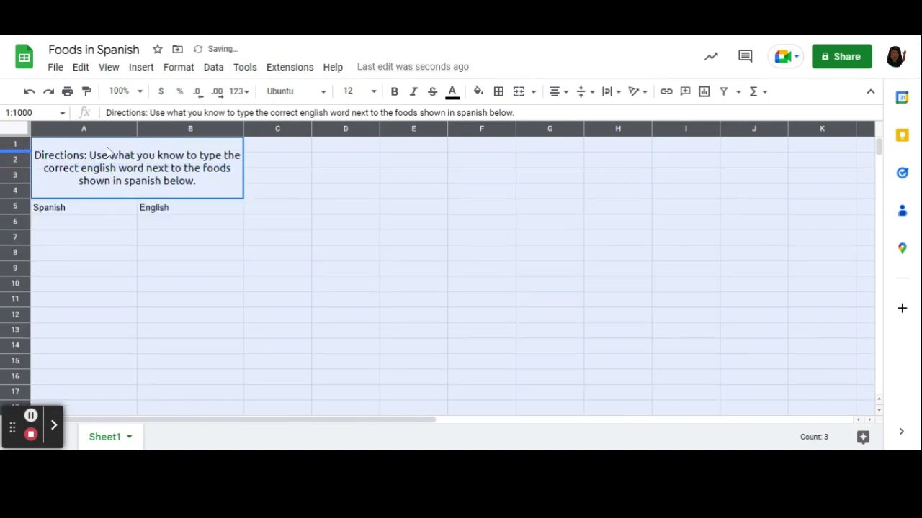
pyautogui.moveTo(136, 128); pyautogui.dragTo(130, 128)
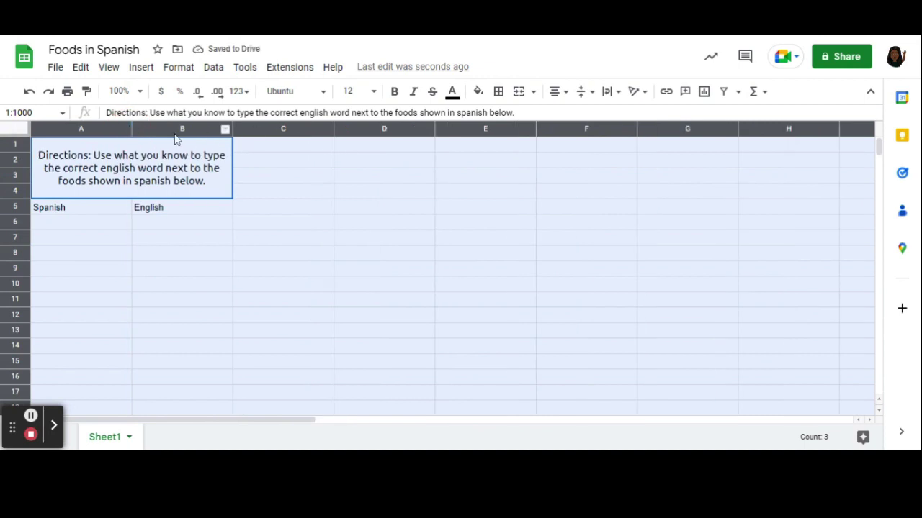
pyautogui.moveTo(133, 126); pyautogui.dragTo(142, 127)
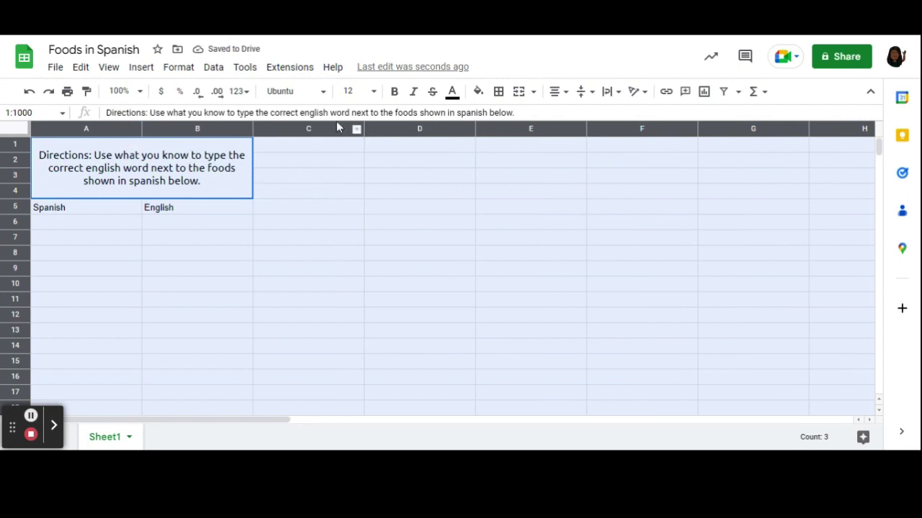
# Set the entire sheet to Ubuntu at font size 14.
pyautogui.click(374, 92)
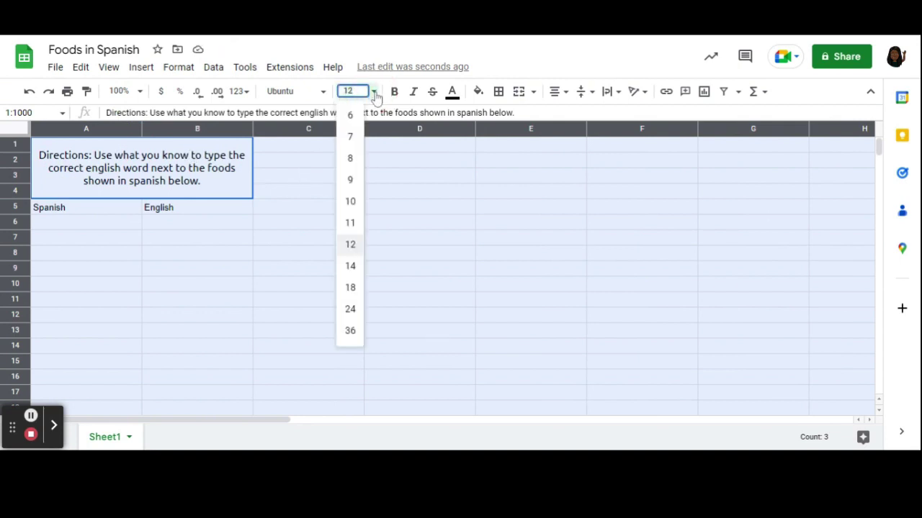
pyautogui.click(360, 269)
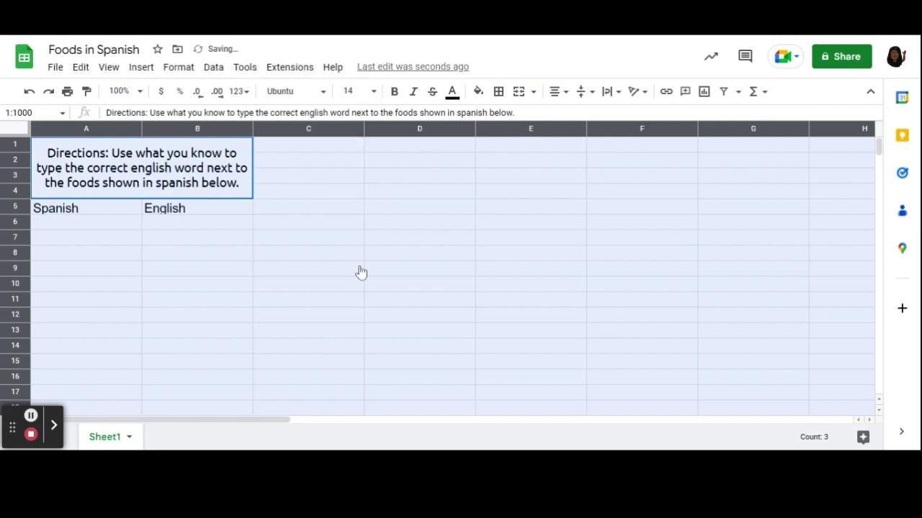
pyautogui.click(324, 93)
pyautogui.click(326, 229)
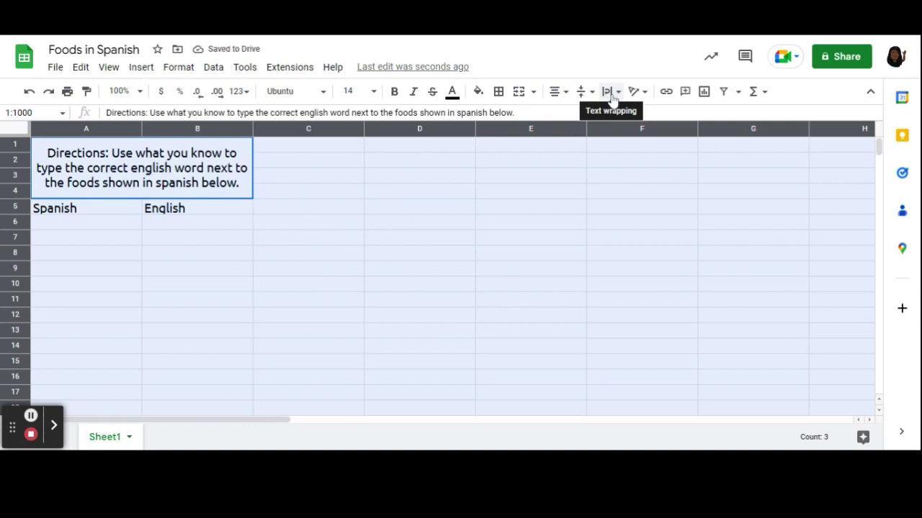
# Apply text wrapping and vertical alignment sheet-wide, then make the rows taller.
pyautogui.click(609, 92)
pyautogui.click(625, 113)
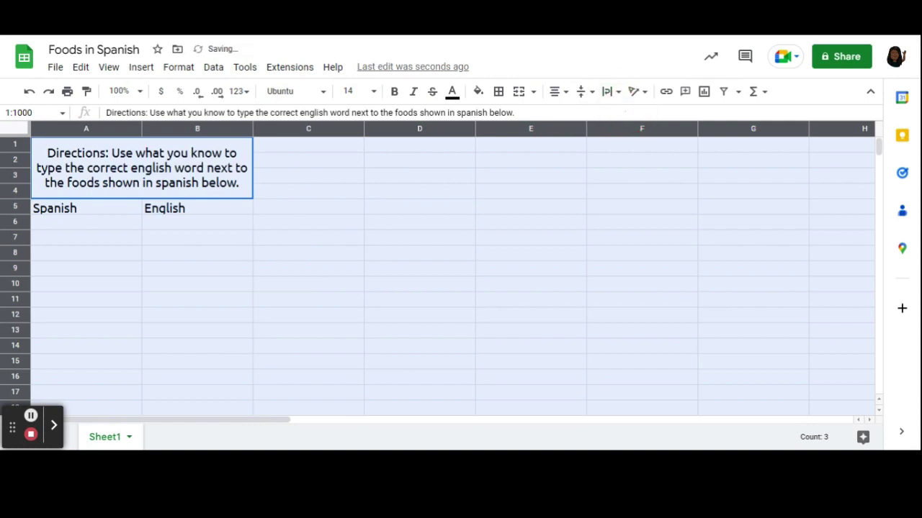
pyautogui.click(581, 92)
pyautogui.click(600, 113)
pyautogui.moveTo(17, 213); pyautogui.dragTo(17, 225)
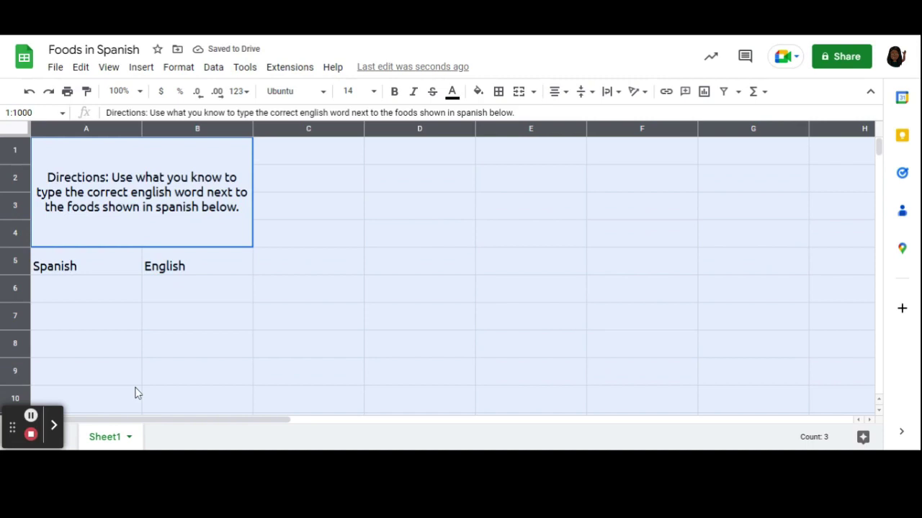
# Paste the eight Spanish food words, cebolla to manzana, into A6:A13.
pyautogui.click(303, 337)
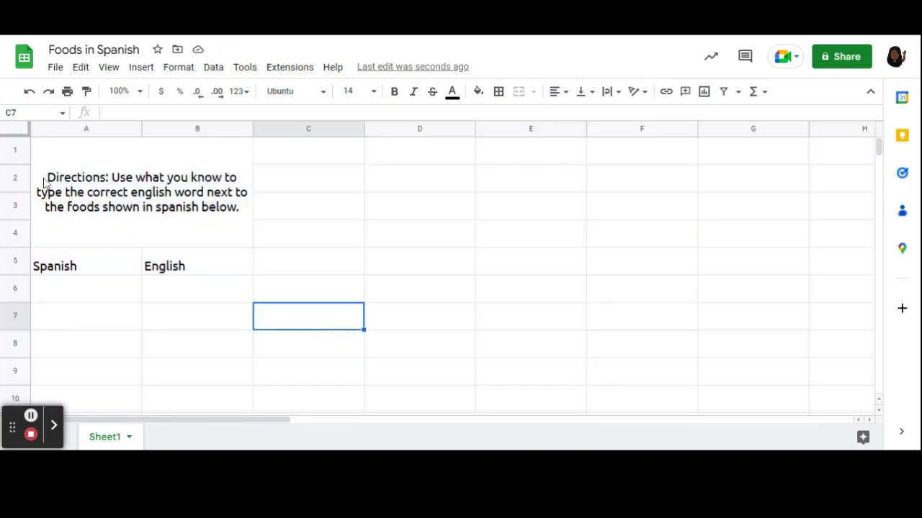
pyautogui.press('Tab')
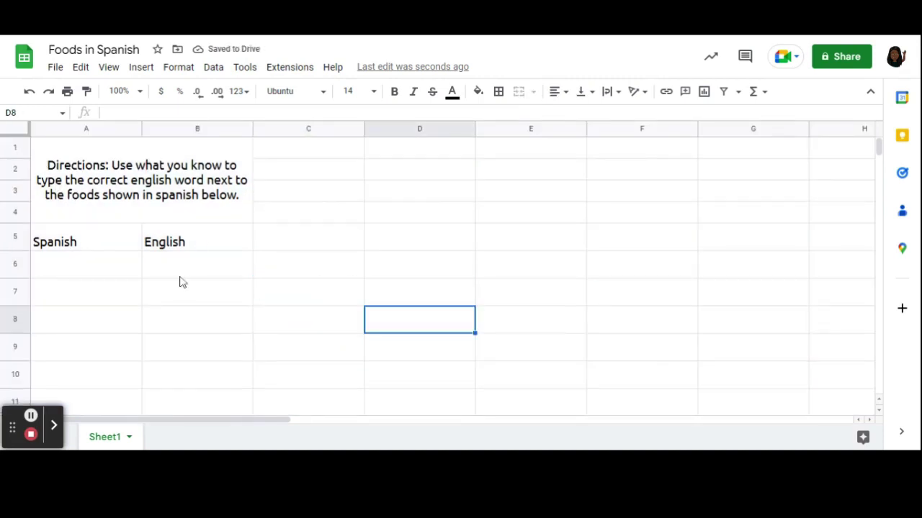
pyautogui.click(92, 277)
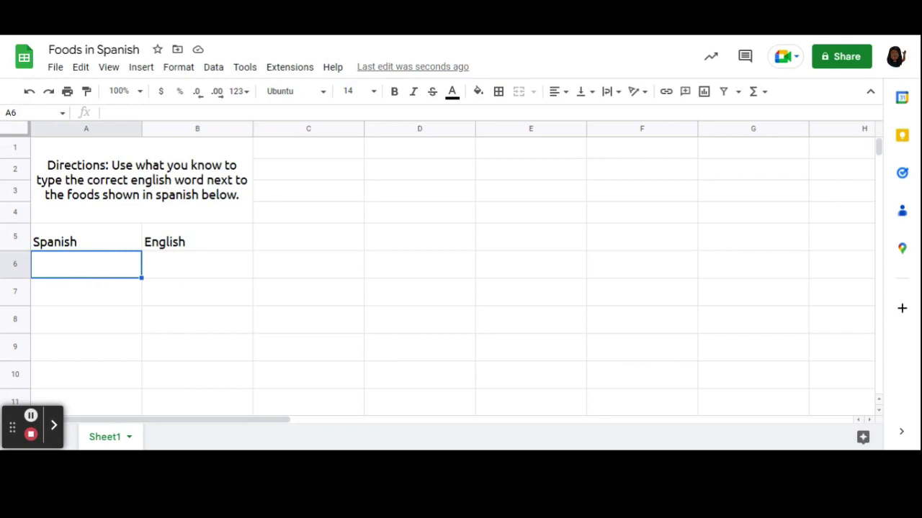
pyautogui.write('cebolla patata lechuga pimiento naranja pera uvas manzana')
pyautogui.scroll(-3, 70, 206)
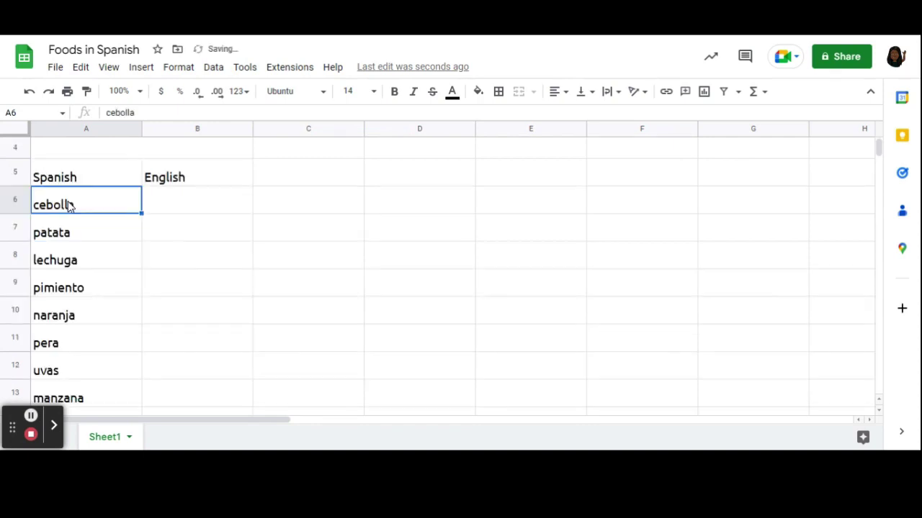
pyautogui.scroll(1, 70, 206)
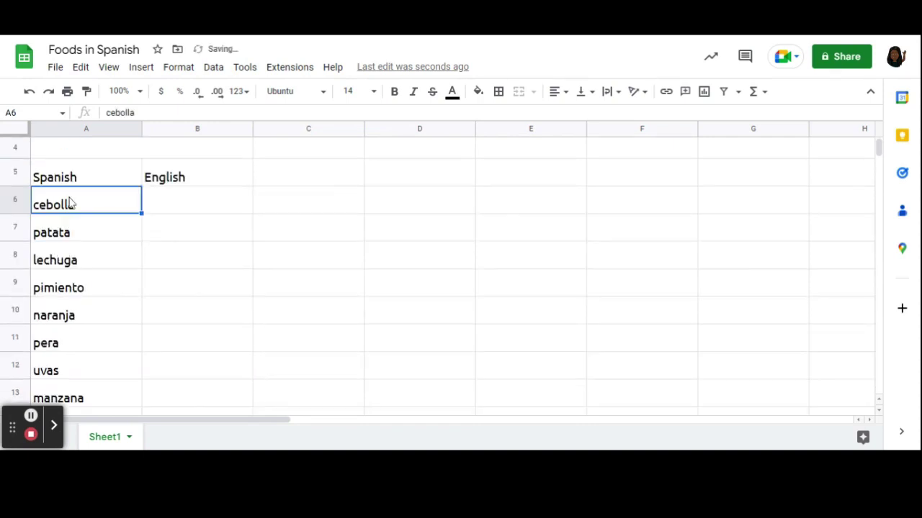
# Set the words in A6:A13 to font size 12 and centre them horizontally.
pyautogui.keyDown('shift'); pyautogui.click(103, 398); pyautogui.keyUp('shift')
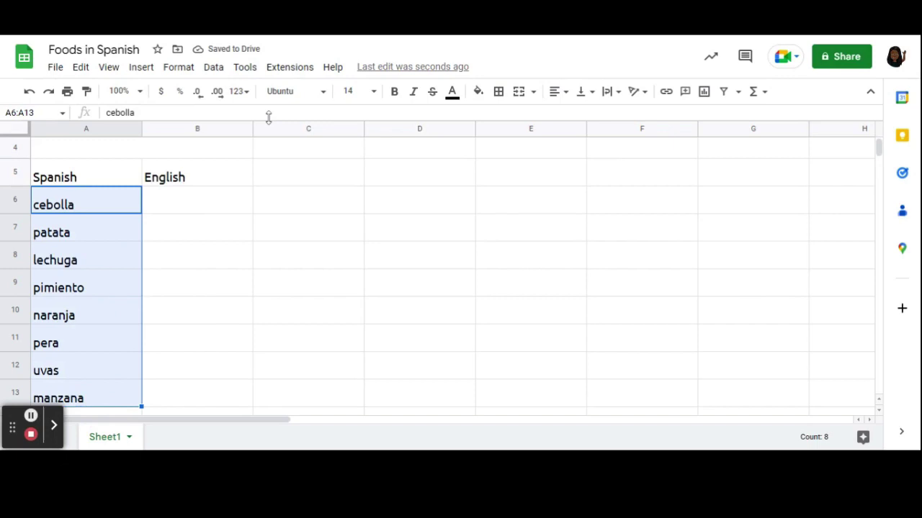
pyautogui.click(372, 96)
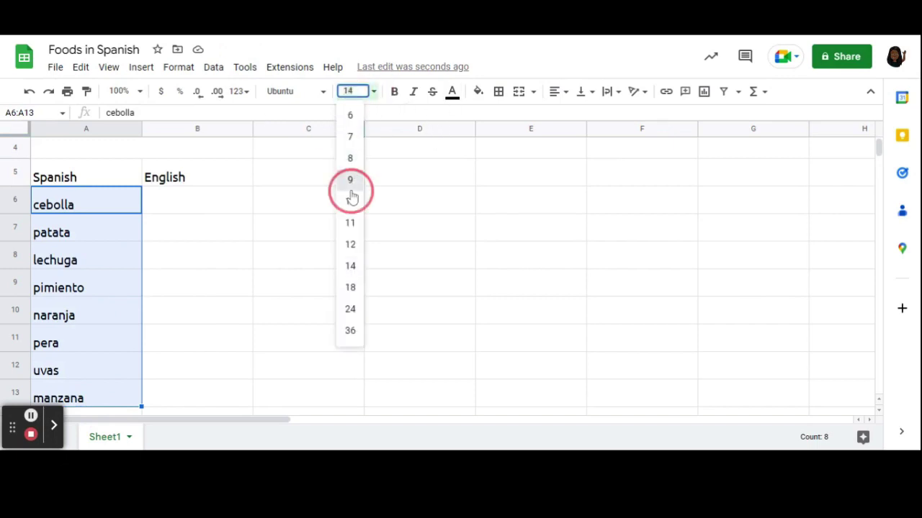
pyautogui.click(349, 180)
pyautogui.click(373, 92)
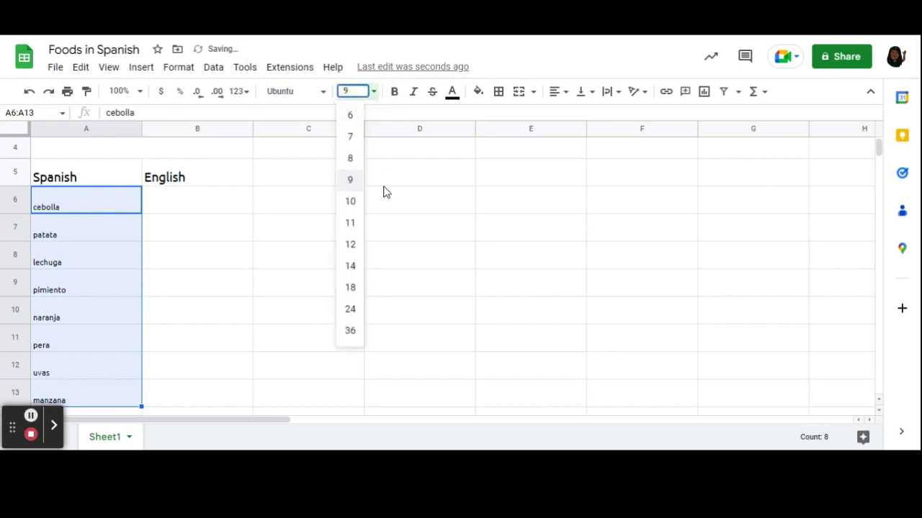
pyautogui.click(349, 247)
pyautogui.click(560, 92)
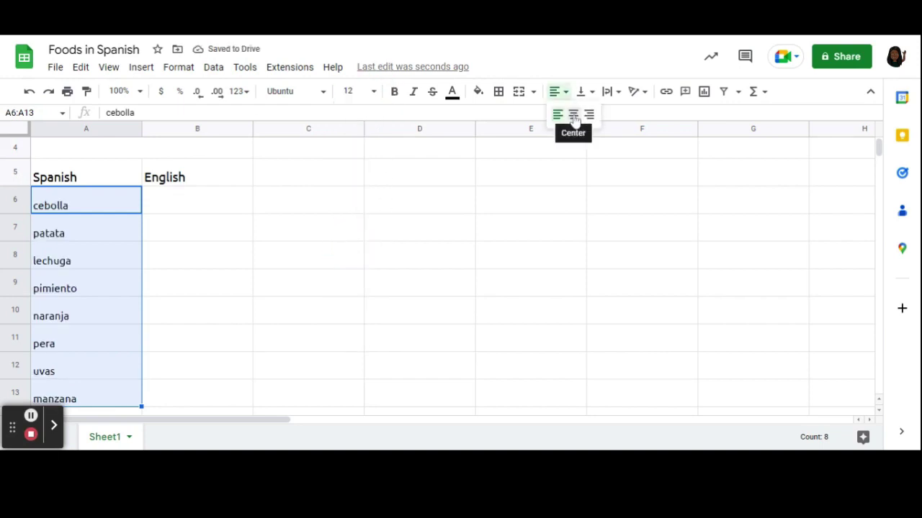
pyautogui.click(574, 116)
pyautogui.click(310, 240)
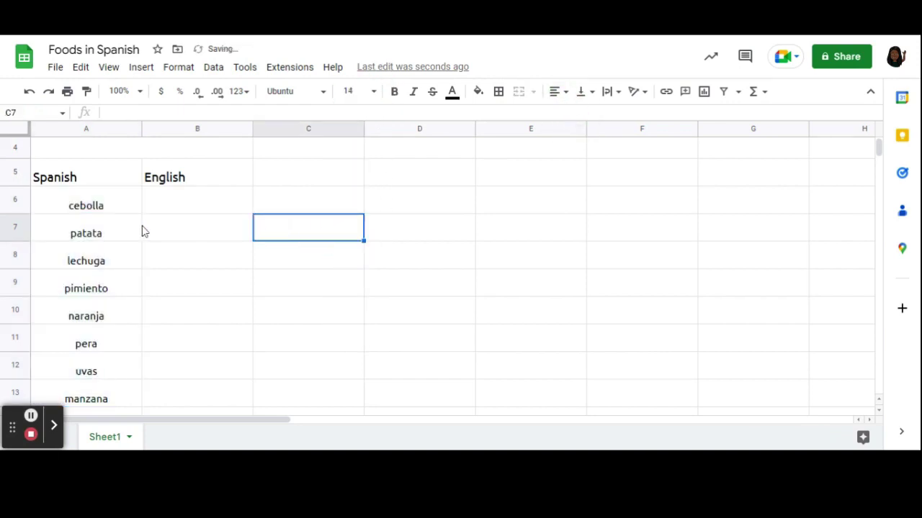
pyautogui.click(192, 211)
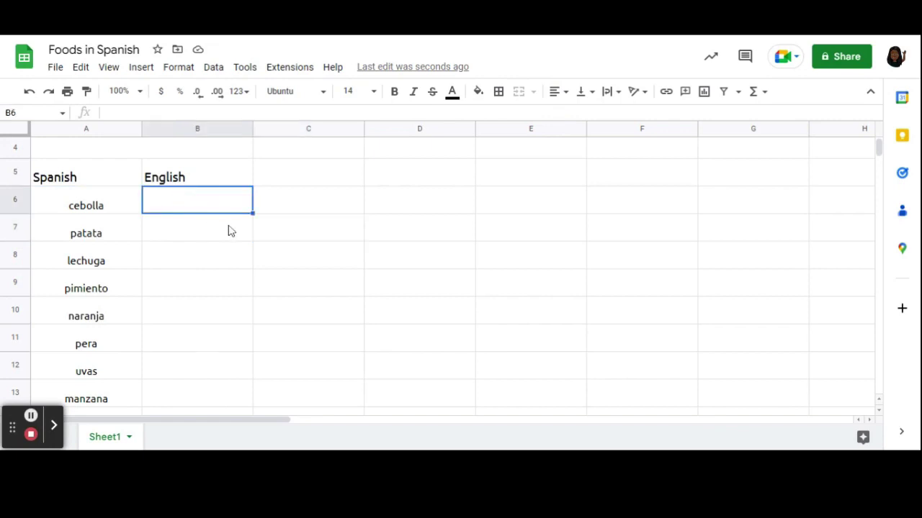
# Centre the Spanish and English headers in A5:B5 horizontally.
pyautogui.scroll(1, 228, 226)
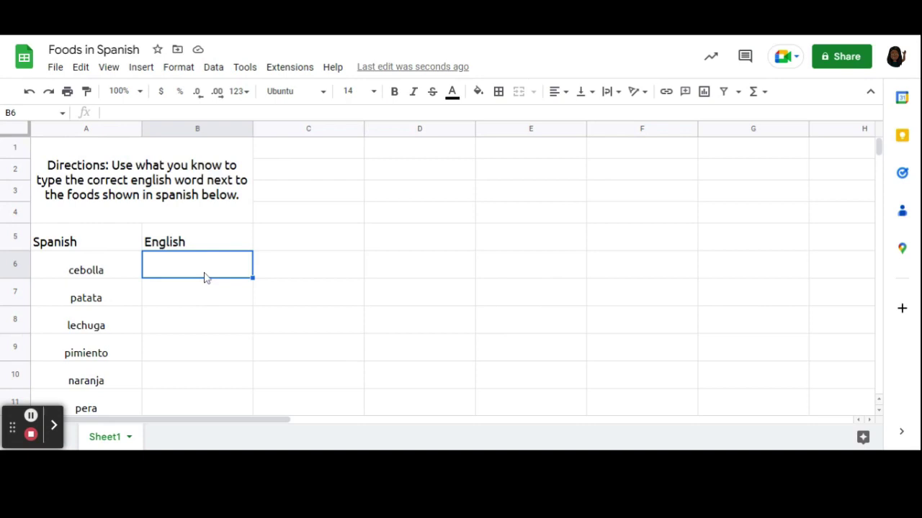
pyautogui.scroll(-2, 203, 274)
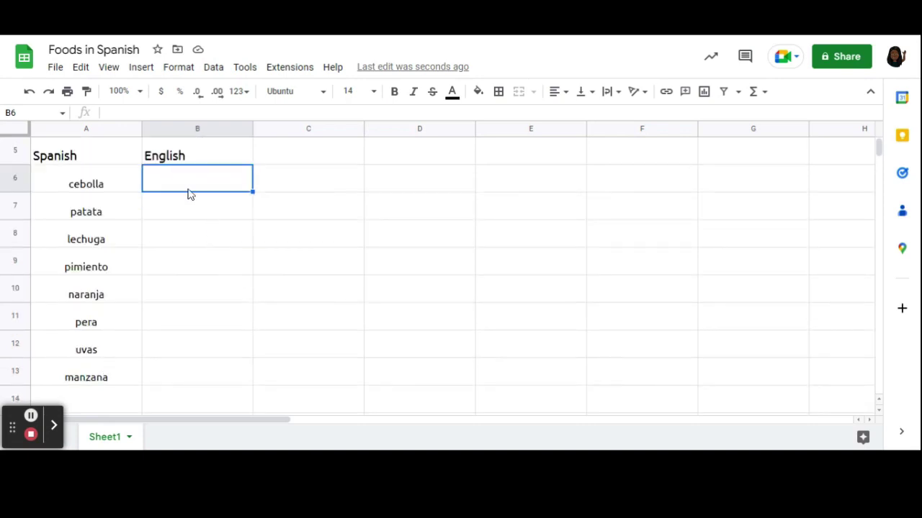
pyautogui.click(318, 238)
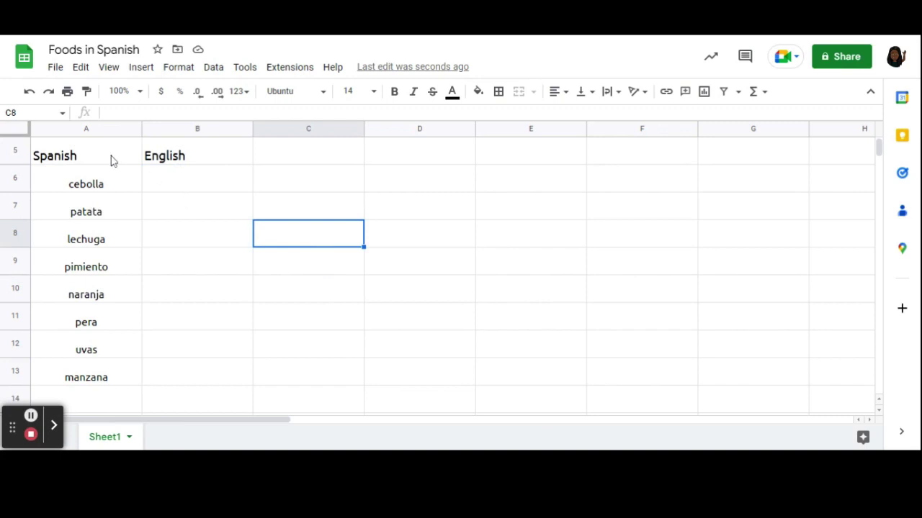
pyautogui.click(173, 192)
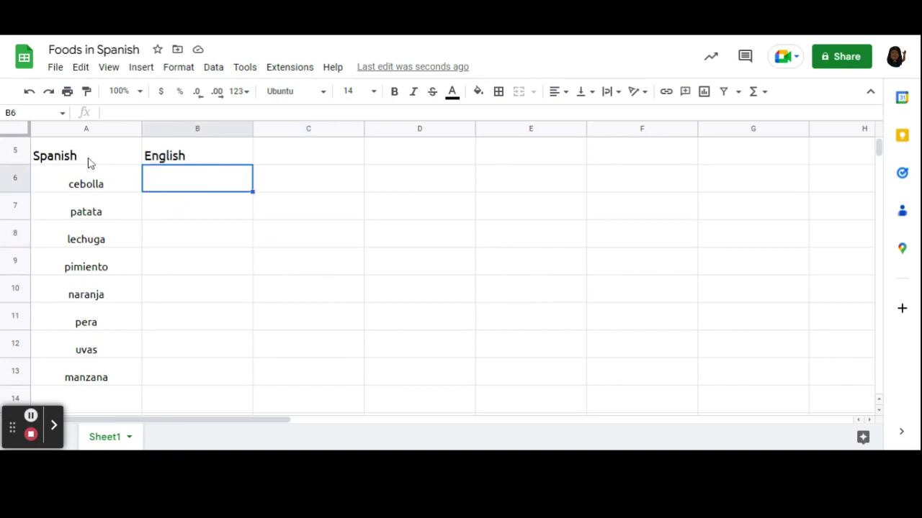
pyautogui.moveTo(91, 161); pyautogui.dragTo(169, 150)
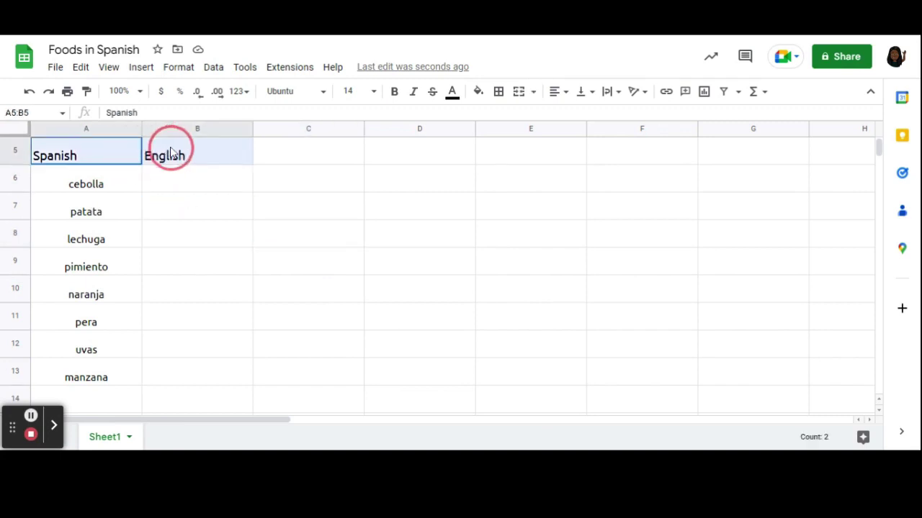
pyautogui.click(560, 92)
pyautogui.click(573, 114)
pyautogui.click(407, 240)
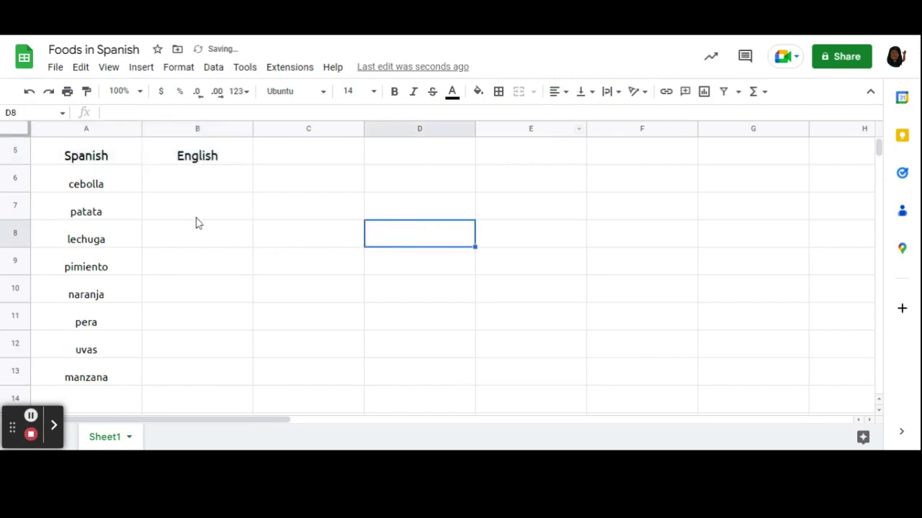
pyautogui.click(173, 181)
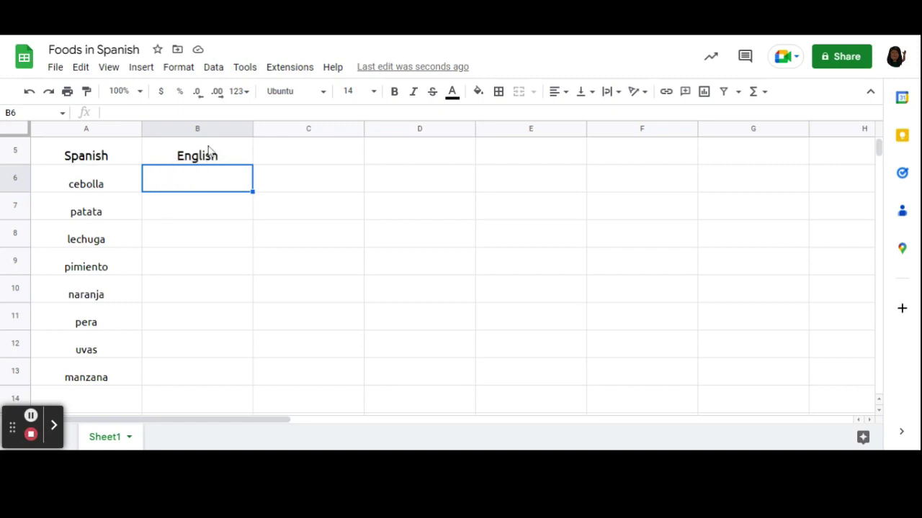
# Start a new conditional formatting rule and set its range to B6:B13.
pyautogui.click(177, 69)
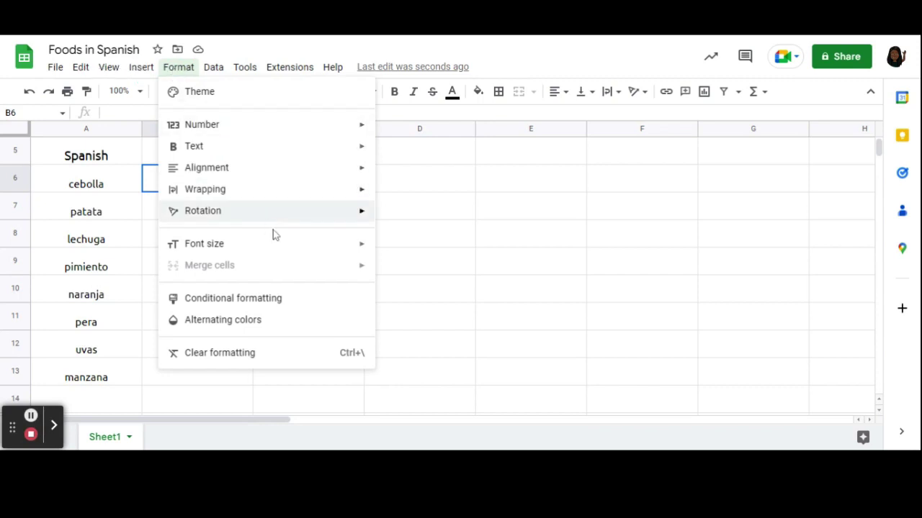
pyautogui.click(267, 308)
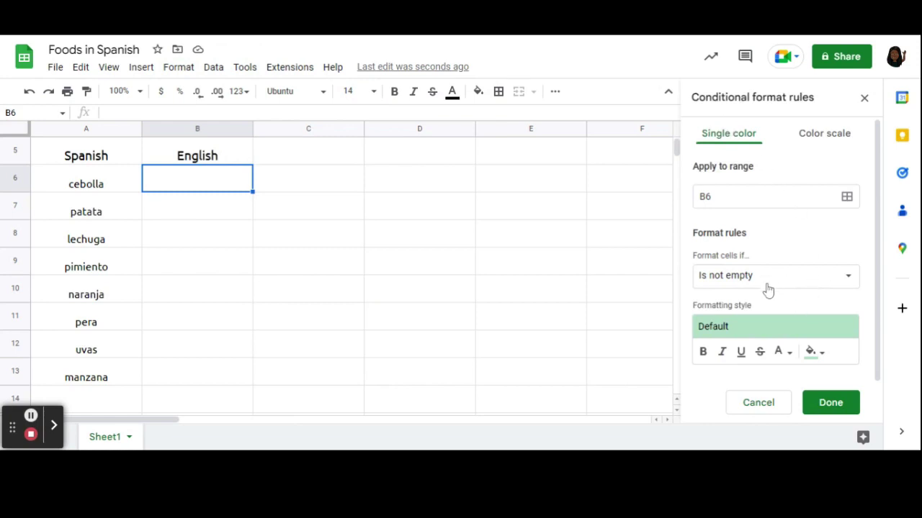
pyautogui.click(847, 197)
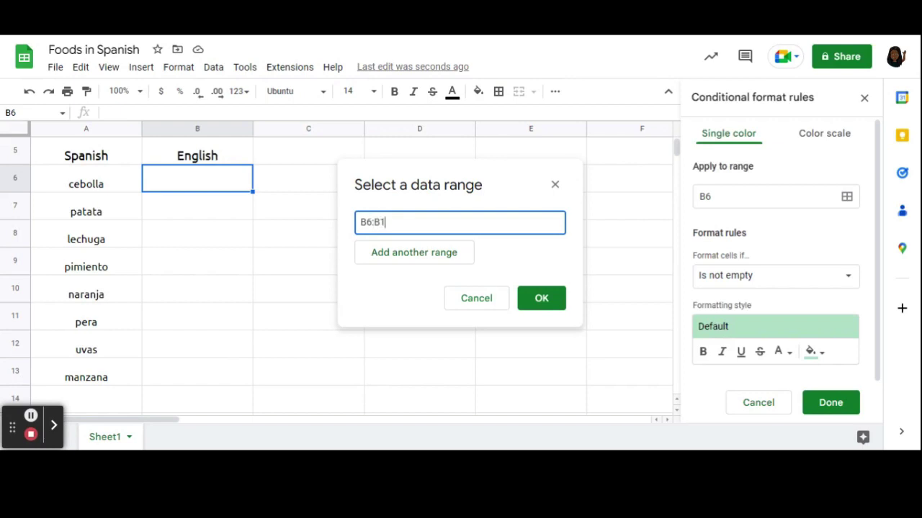
pyautogui.click(529, 301)
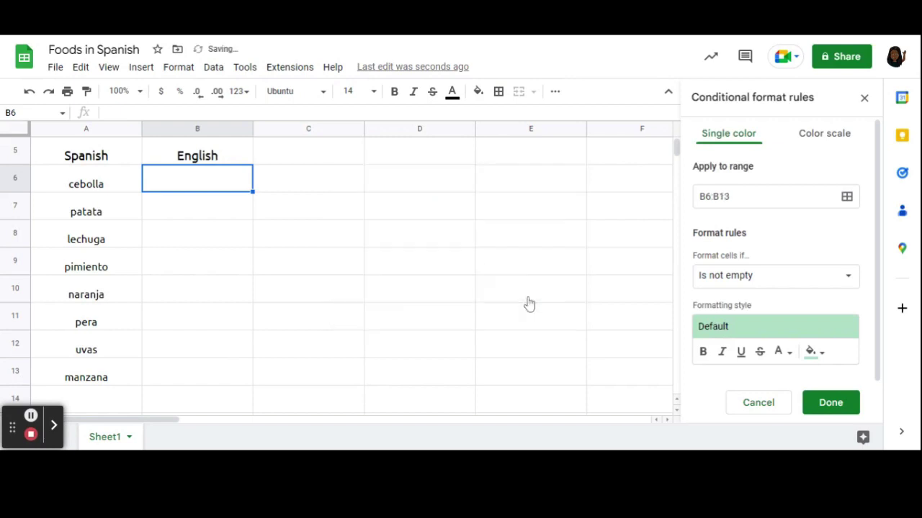
# Set the rule's condition to 'Is empty' with a pale yellow fill, and save it.
pyautogui.click(745, 282)
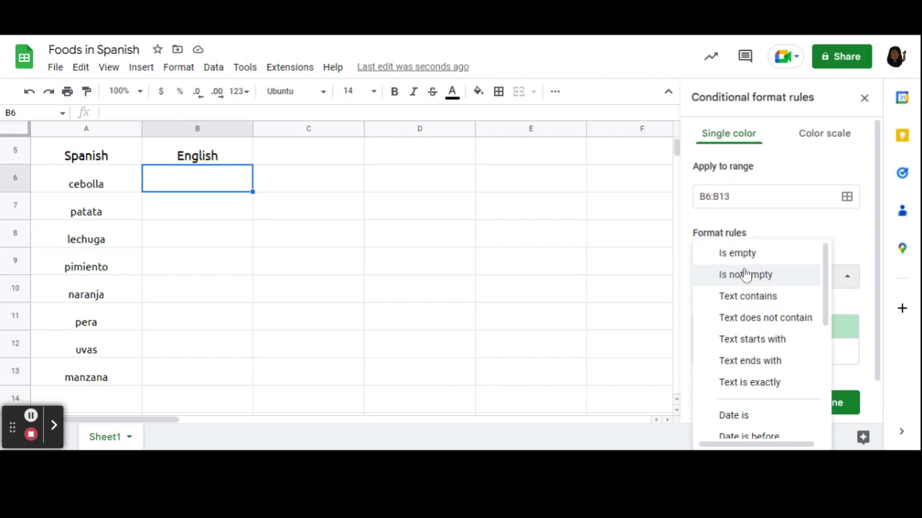
pyautogui.scroll(-1, 775, 366)
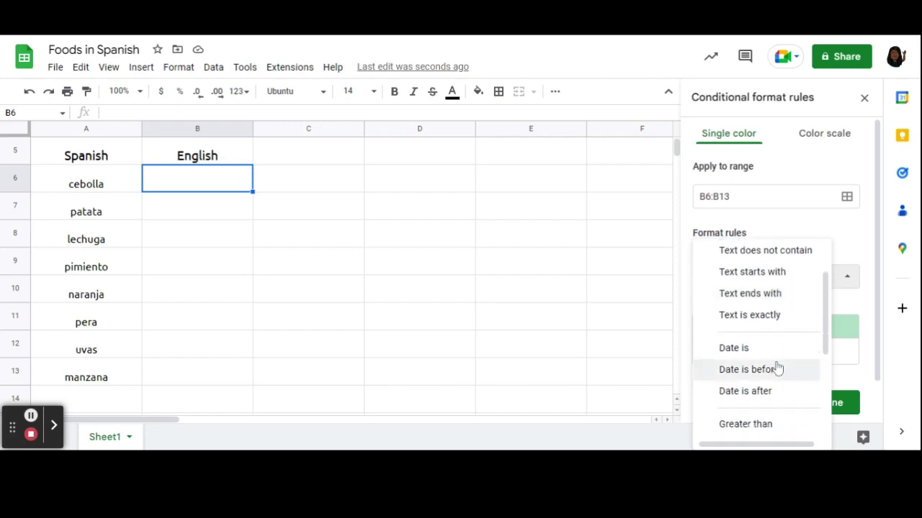
pyautogui.scroll(1, 777, 369)
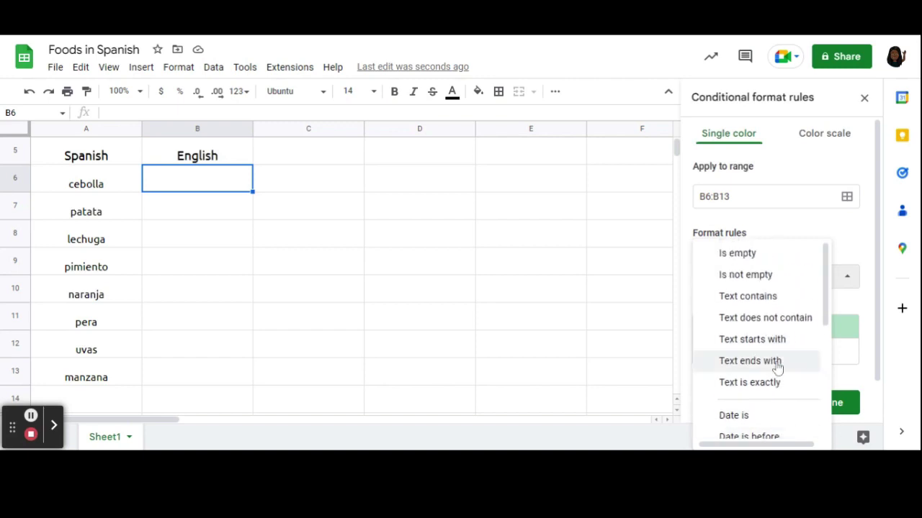
pyautogui.click(747, 262)
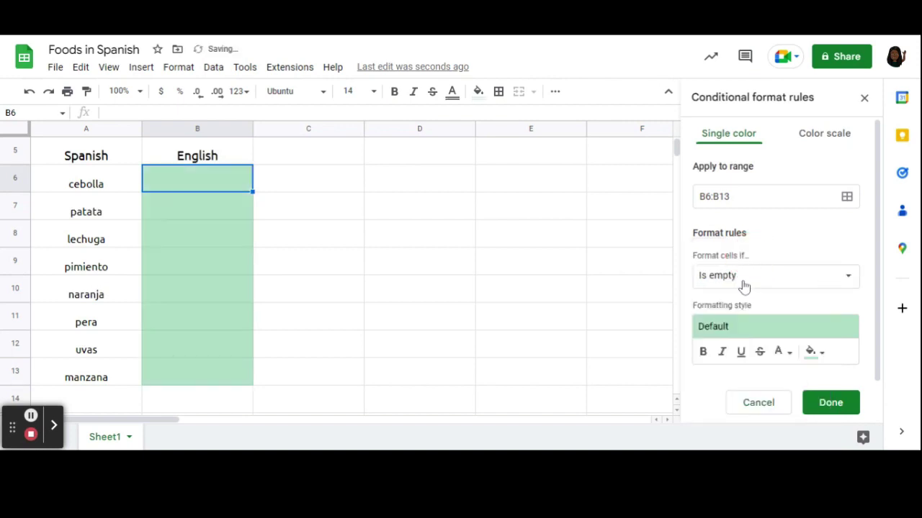
pyautogui.scroll(-1, 821, 358)
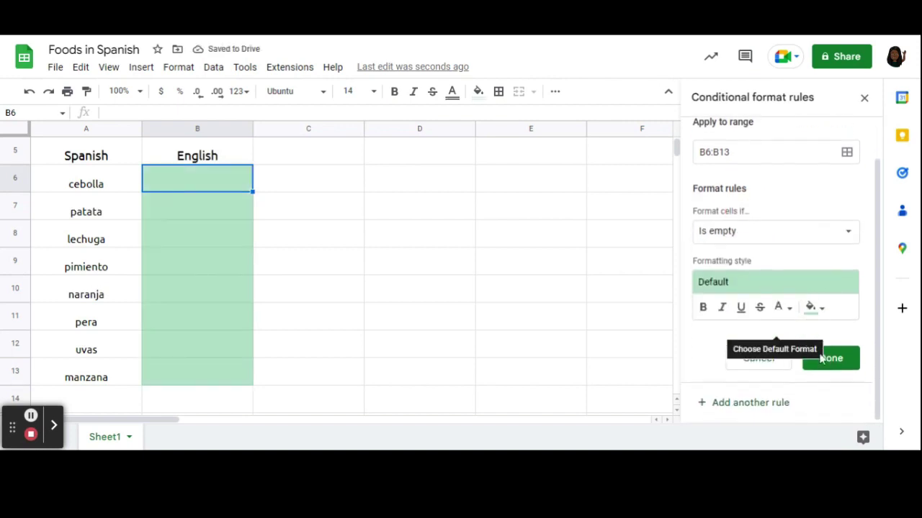
pyautogui.click(812, 307)
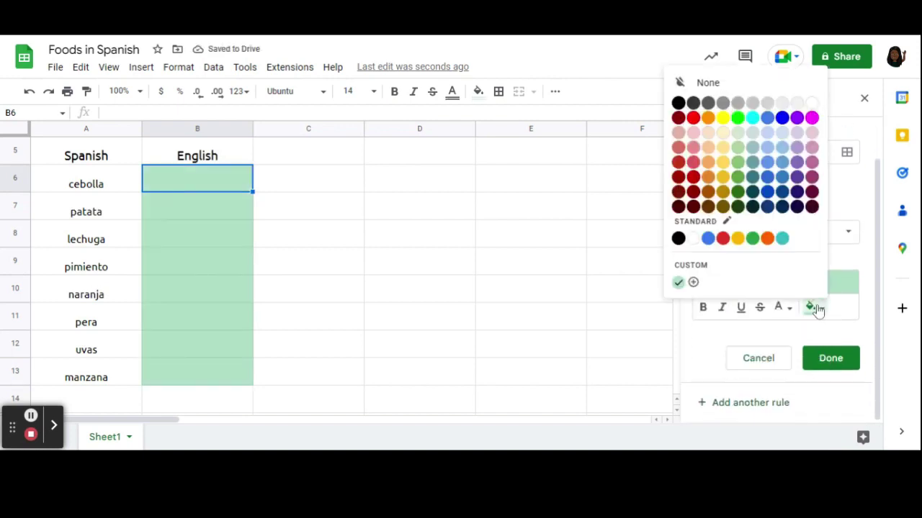
pyautogui.click(722, 132)
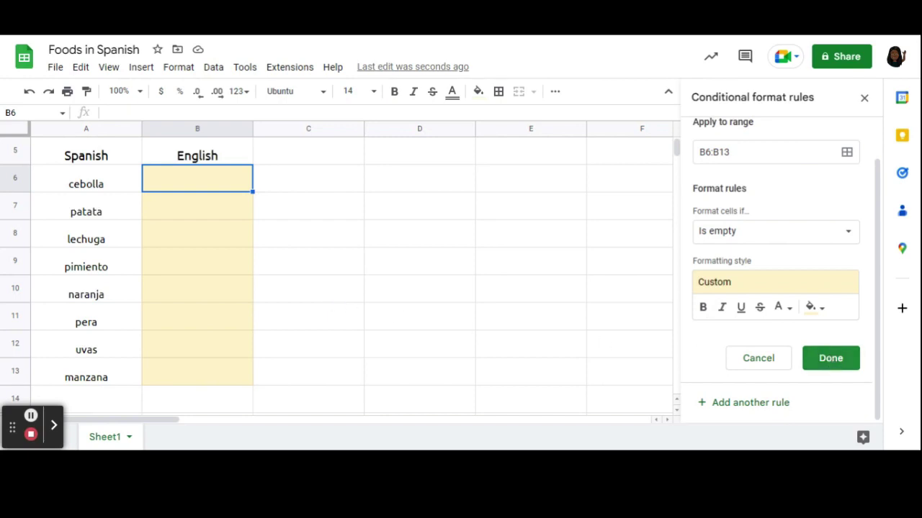
pyautogui.click(831, 360)
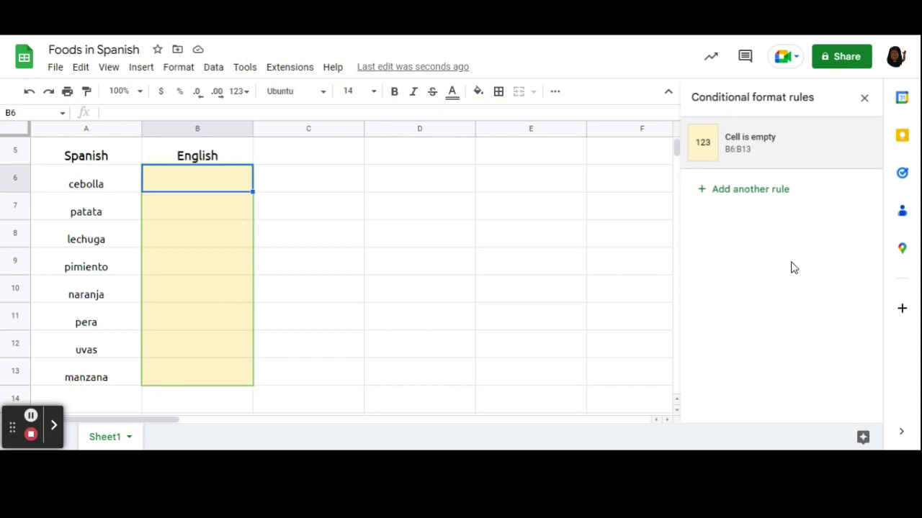
# Add a 'Text contains onion' rule for B6 with the default green fill.
pyautogui.click(745, 196)
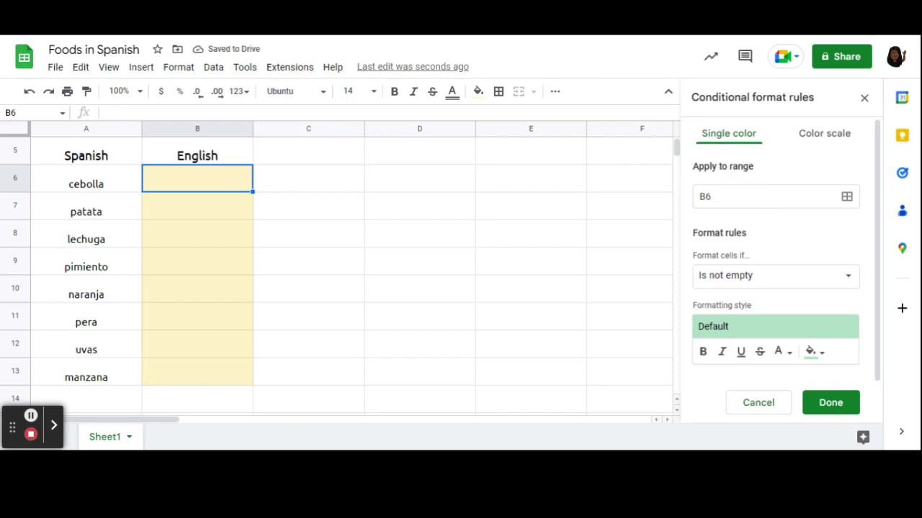
pyautogui.click(788, 284)
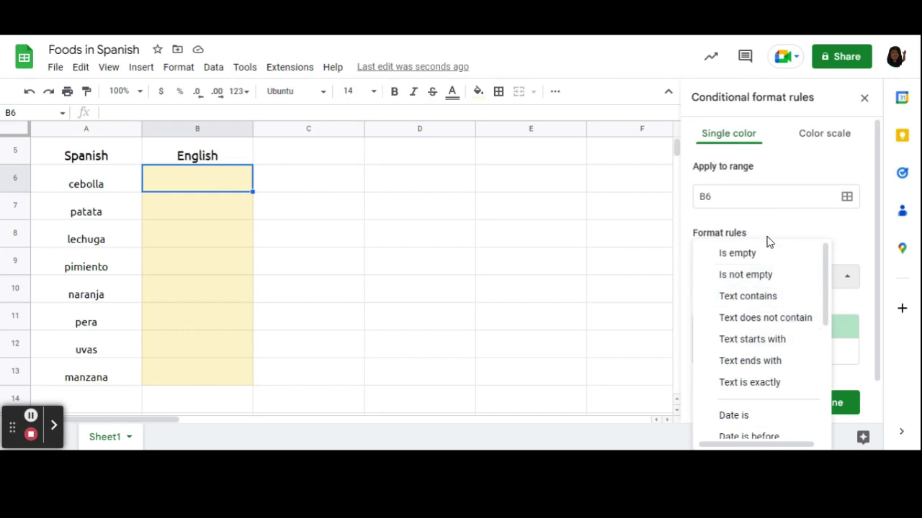
pyautogui.click(785, 302)
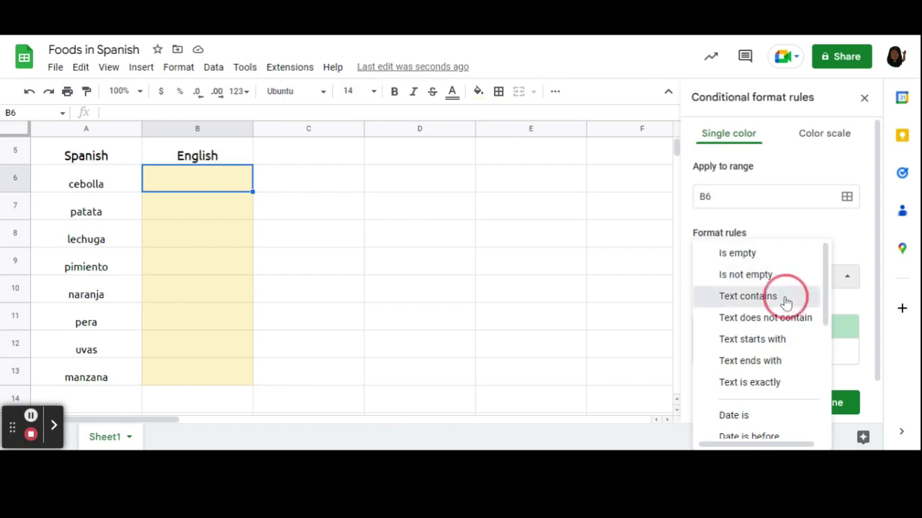
pyautogui.click(749, 308)
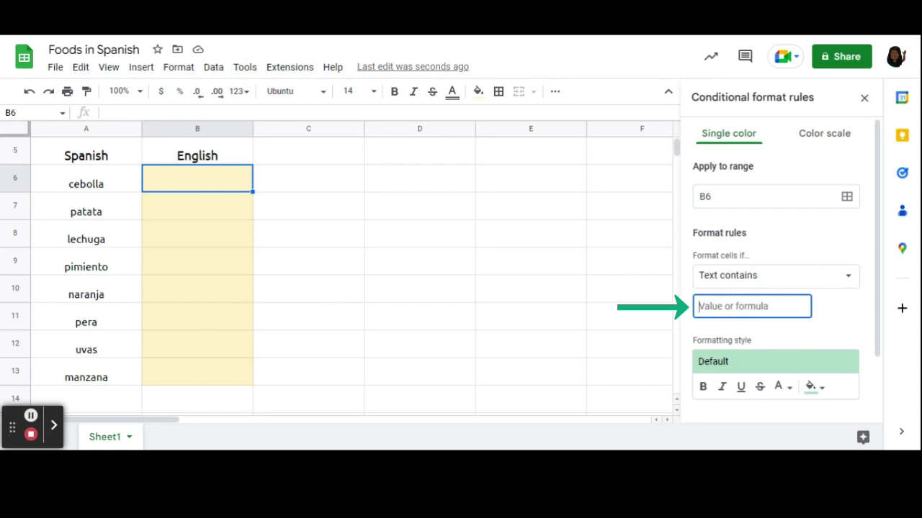
pyautogui.write('o')
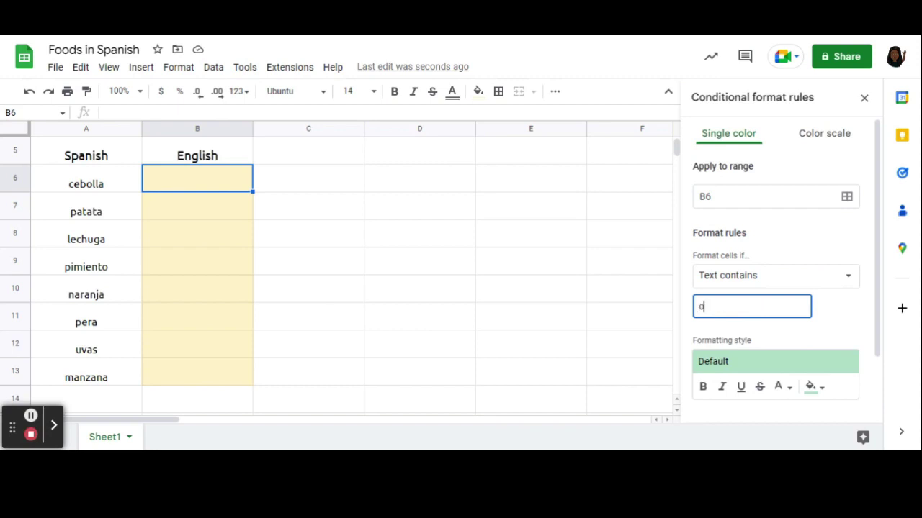
pyautogui.write('nion')
pyautogui.click(821, 389)
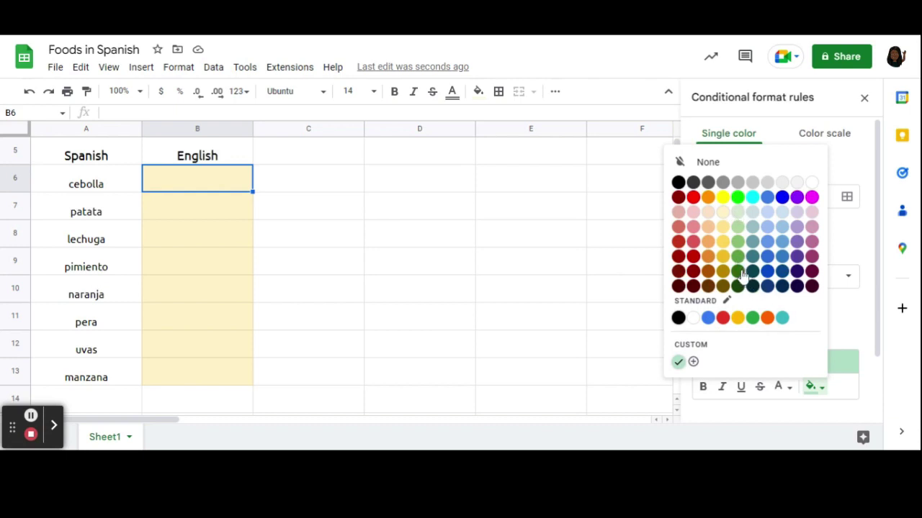
pyautogui.click(844, 337)
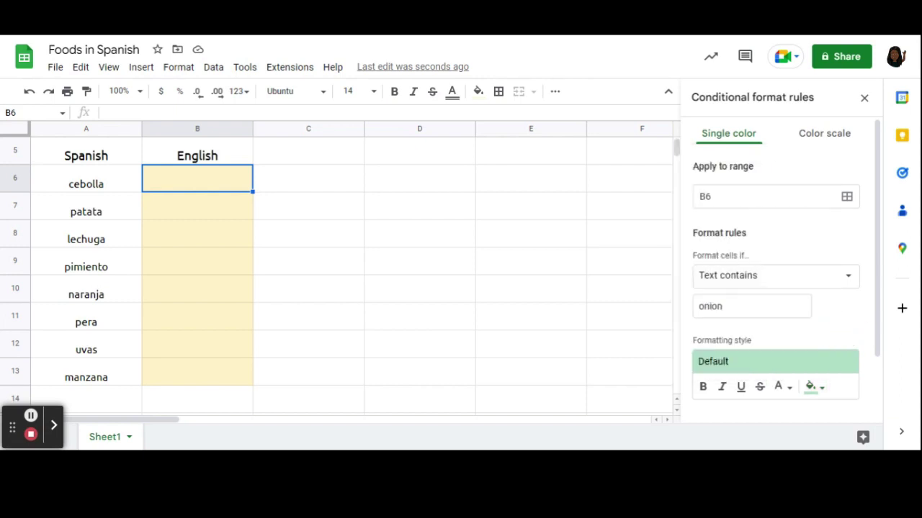
pyautogui.scroll(-2, 826, 294)
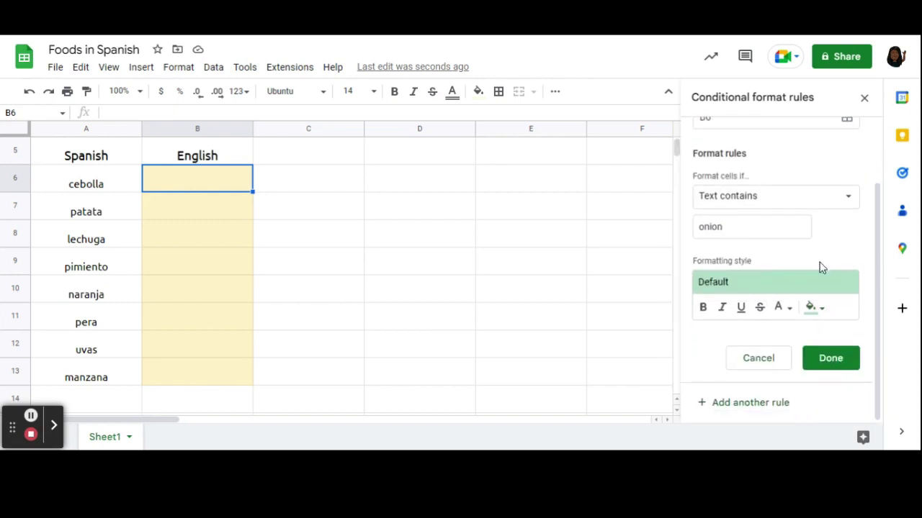
pyautogui.click(847, 367)
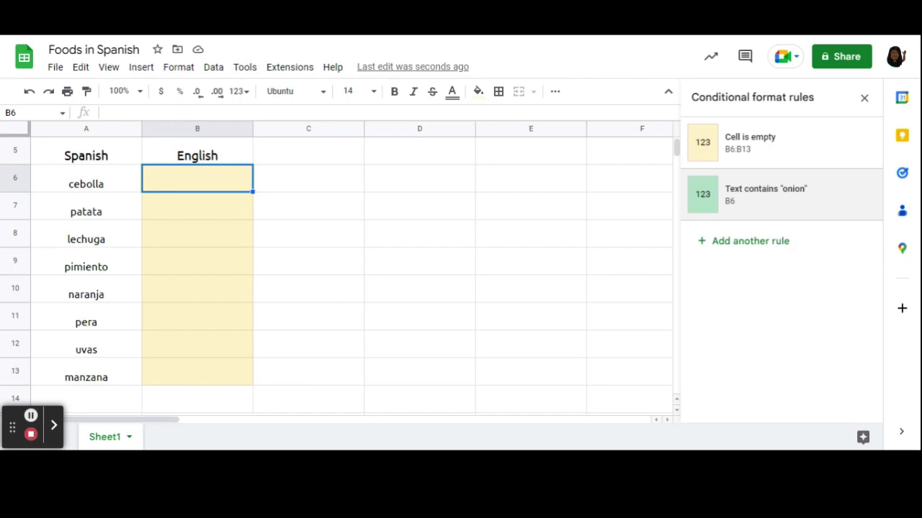
# Add another B6 rule with the condition 'Text does not contain' onion.
pyautogui.click(781, 242)
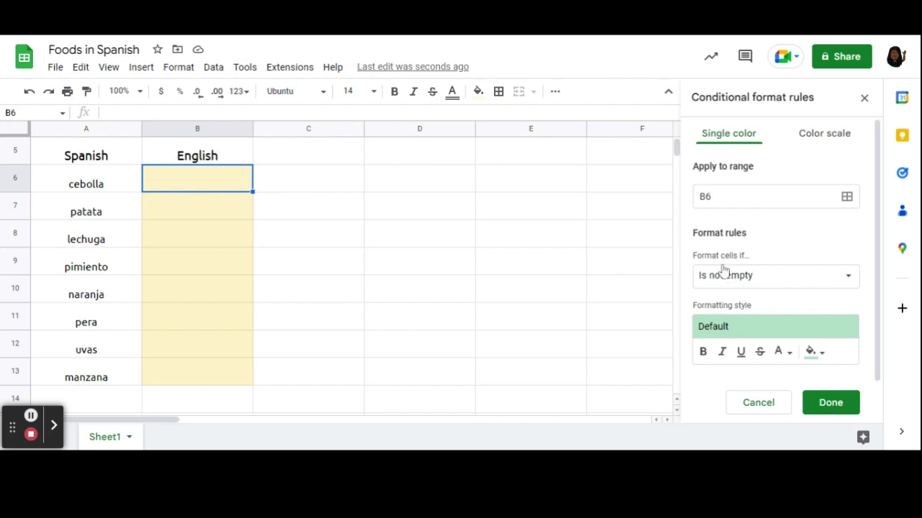
pyautogui.click(757, 288)
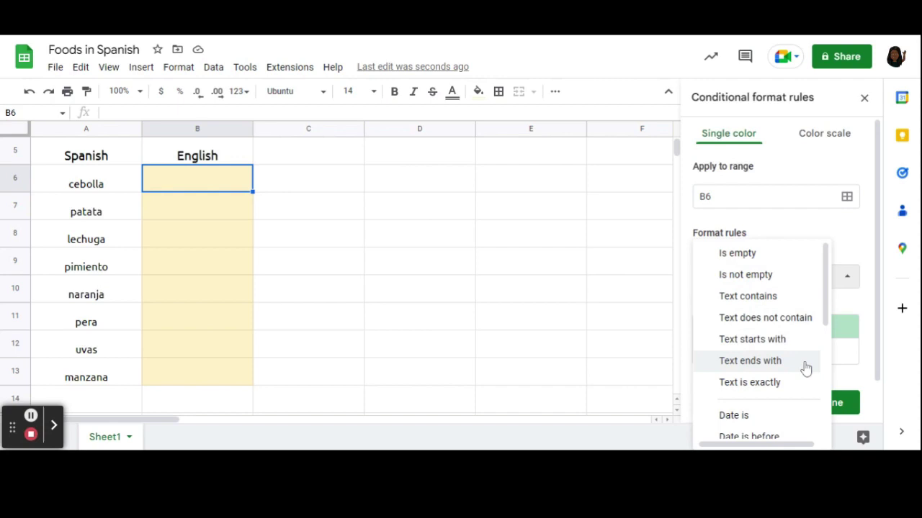
pyautogui.click(774, 318)
pyautogui.click(773, 310)
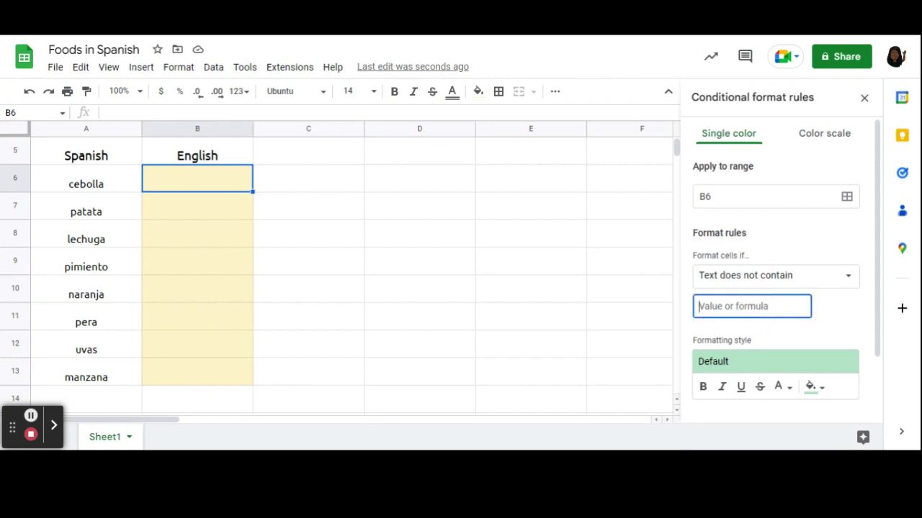
pyautogui.write('onion')
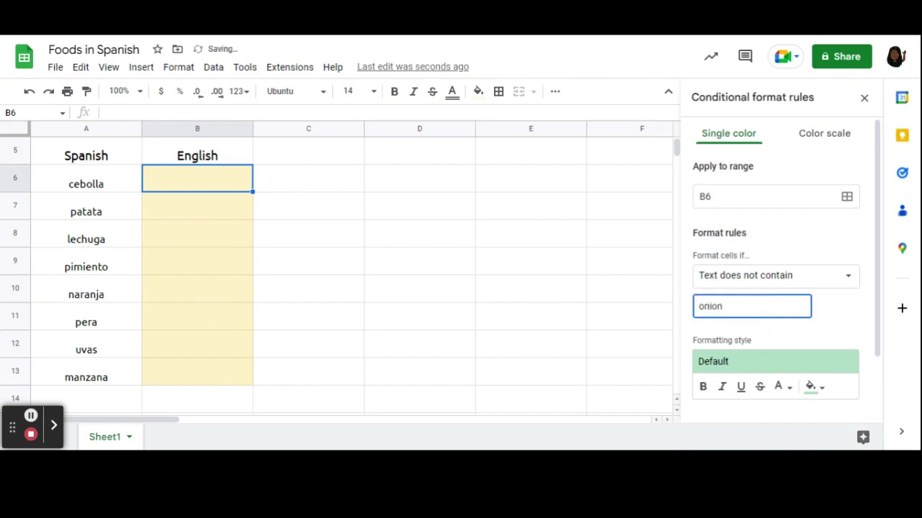
# Give the onion rule a light red fill, keeping black text, and save it.
pyautogui.click(817, 391)
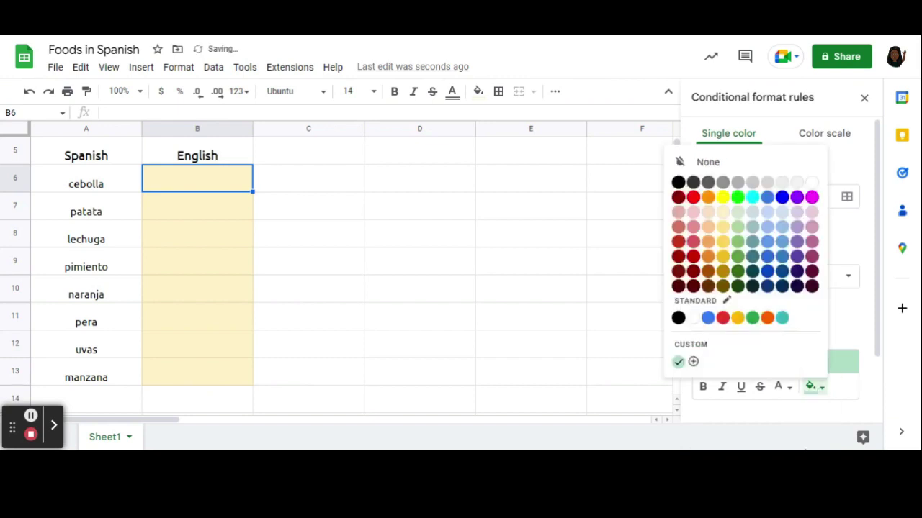
pyautogui.click(781, 387)
pyautogui.click(658, 227)
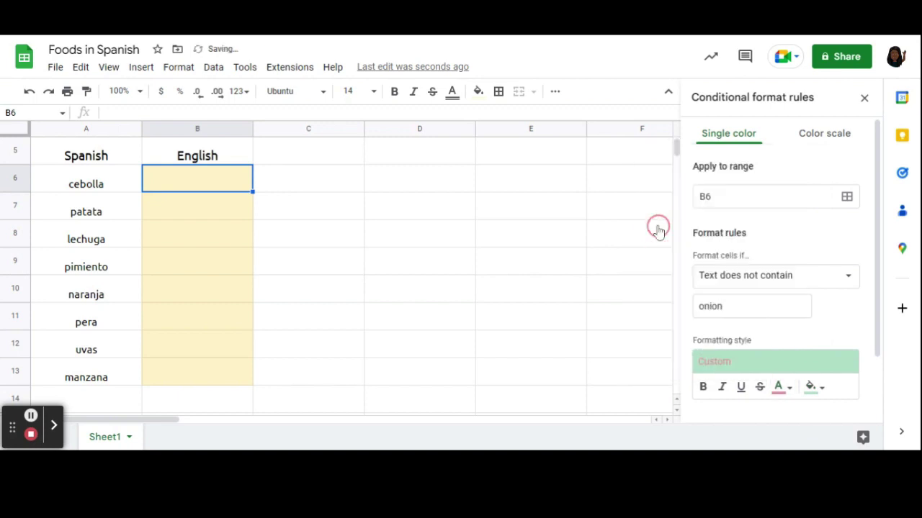
pyautogui.click(785, 389)
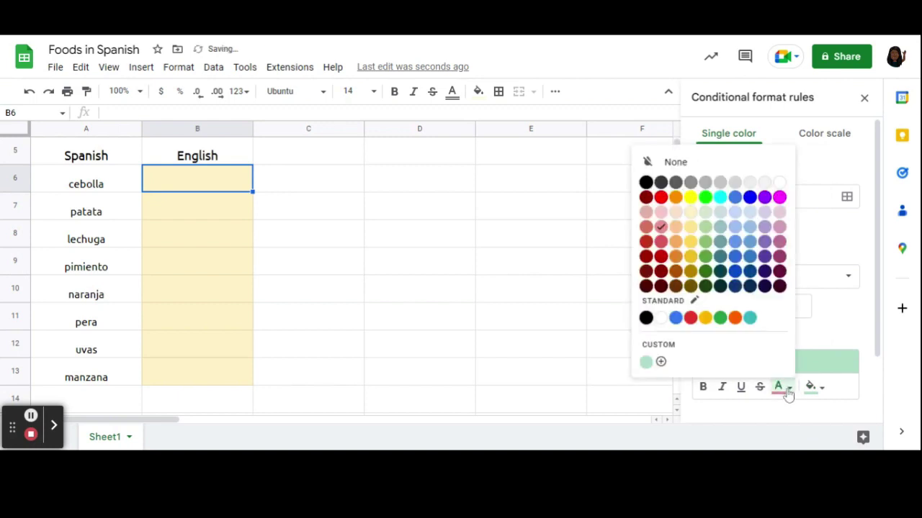
pyautogui.click(646, 182)
pyautogui.click(813, 389)
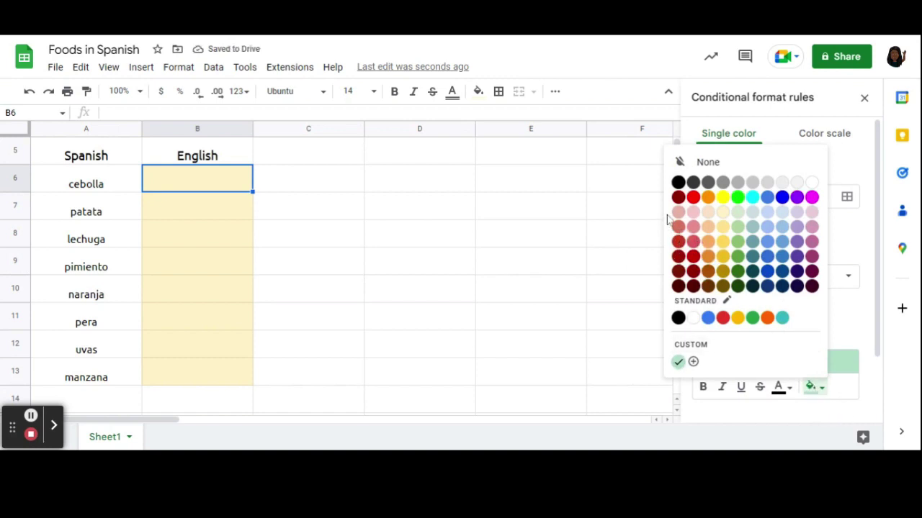
pyautogui.click(691, 227)
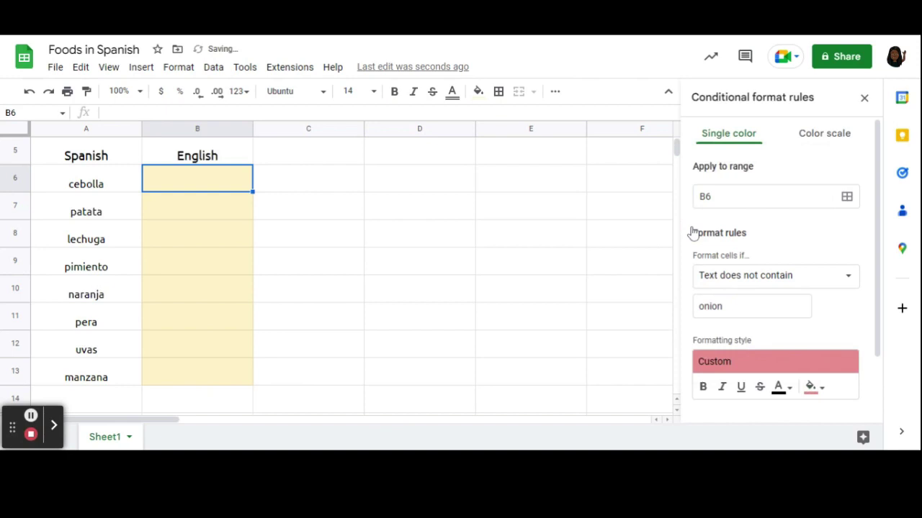
pyautogui.scroll(-3, 781, 338)
pyautogui.click(837, 370)
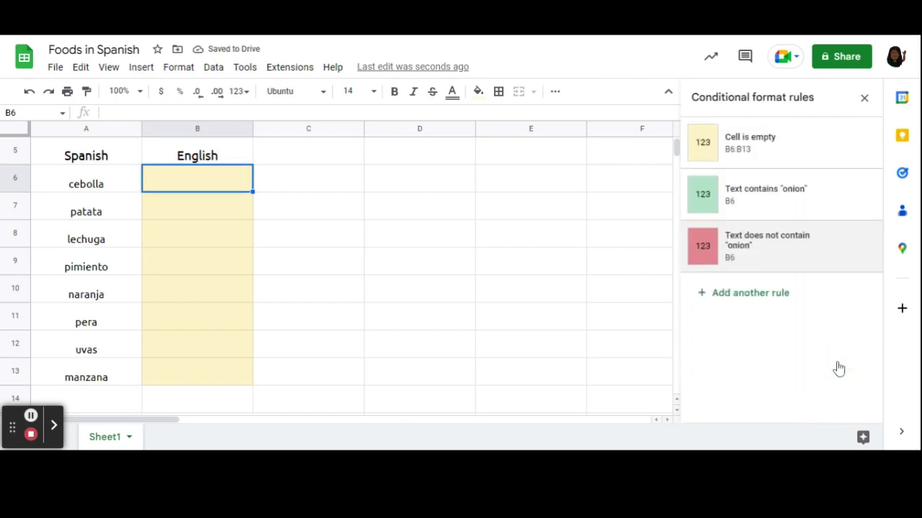
# Review B6's rules, then close the conditional formatting panel.
pyautogui.click(562, 274)
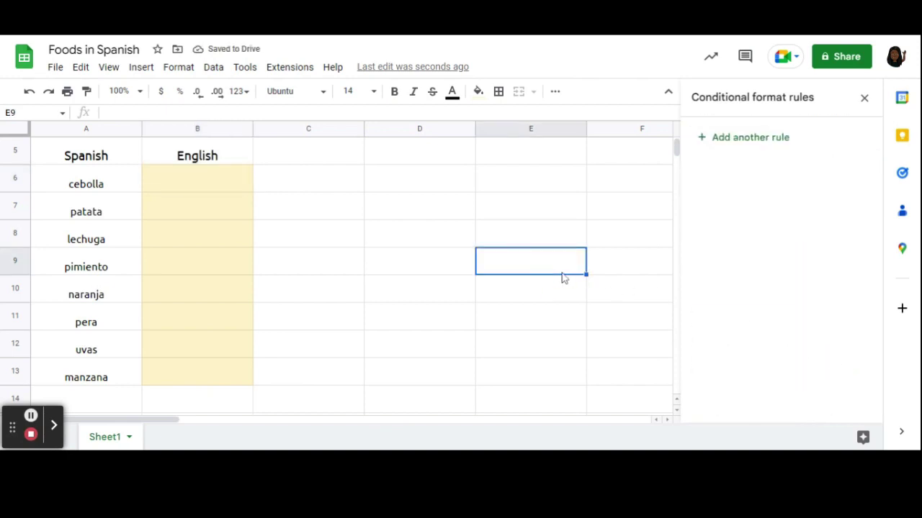
pyautogui.click(245, 189)
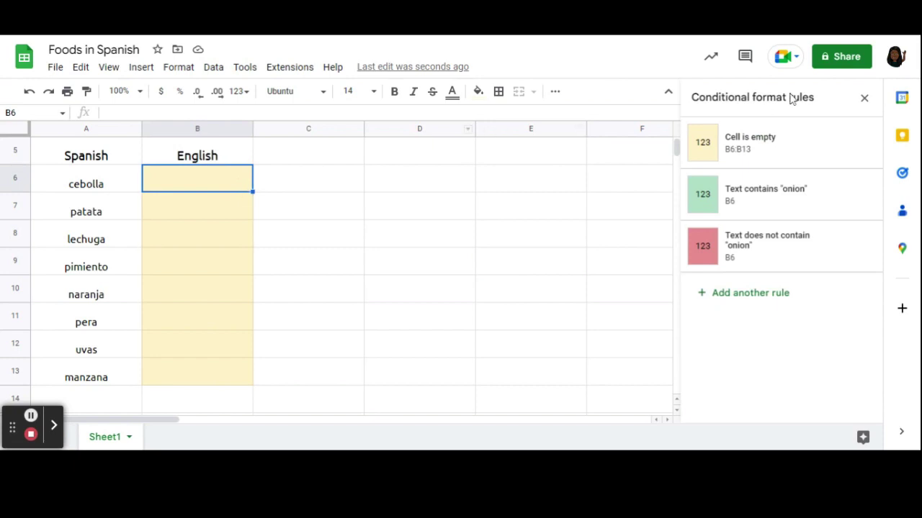
pyautogui.click(865, 99)
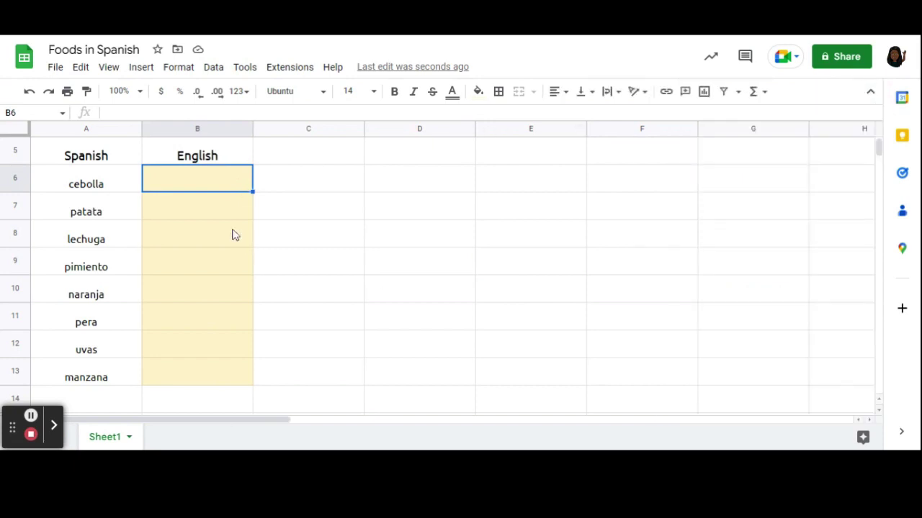
# Test B6 by entering onion, then potato, and clear the cell afterwards.
pyautogui.click(199, 191)
pyautogui.write('onion')
pyautogui.press('Return')
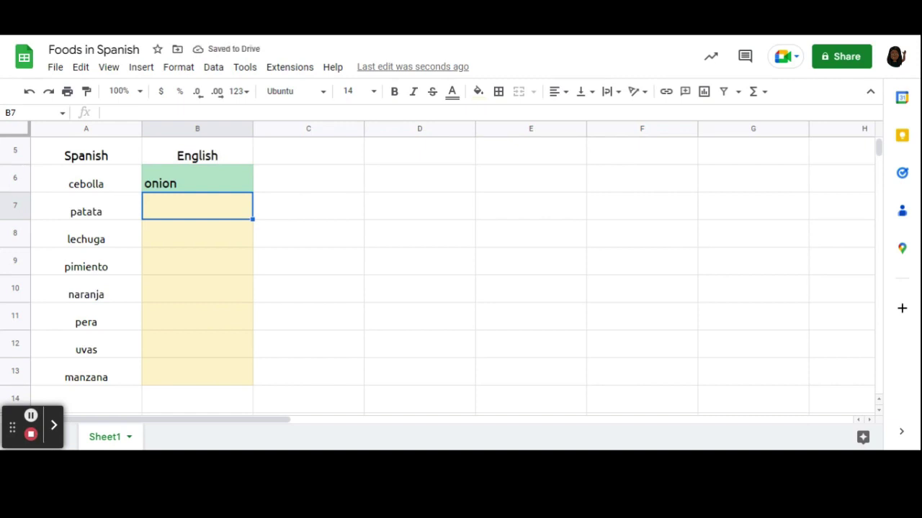
pyautogui.press('Up')
pyautogui.press('Delete')
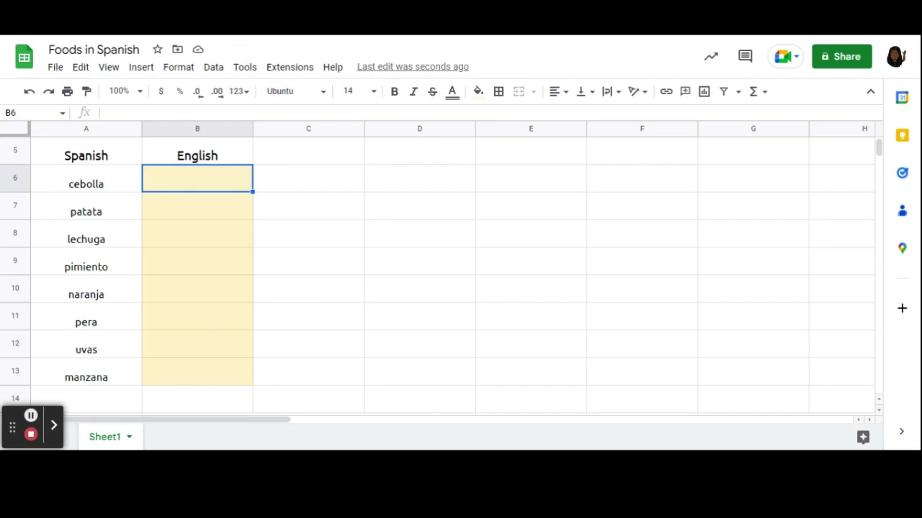
pyautogui.write('potato')
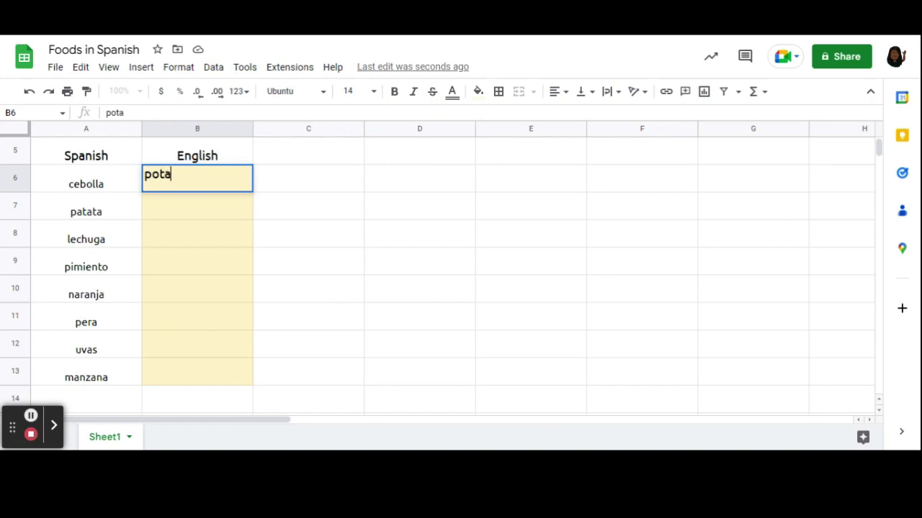
pyautogui.click(86, 180)
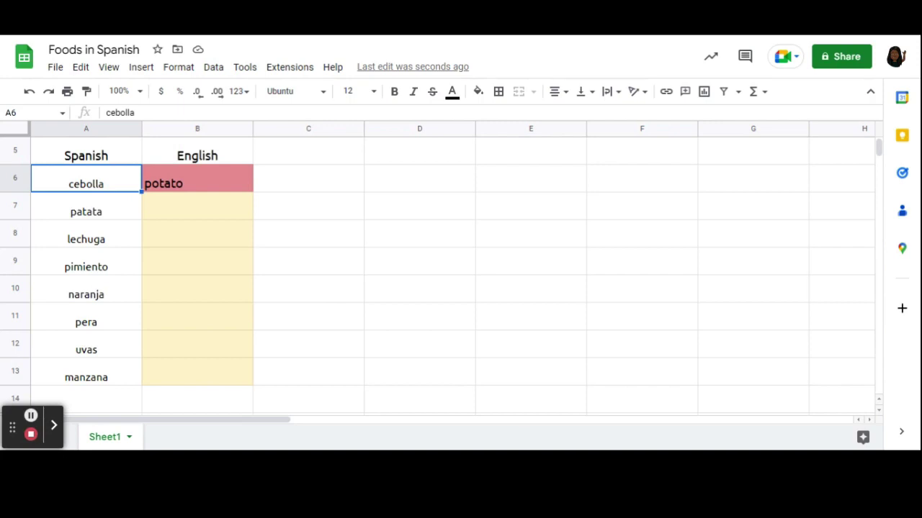
pyautogui.click(228, 191)
pyautogui.press('Delete')
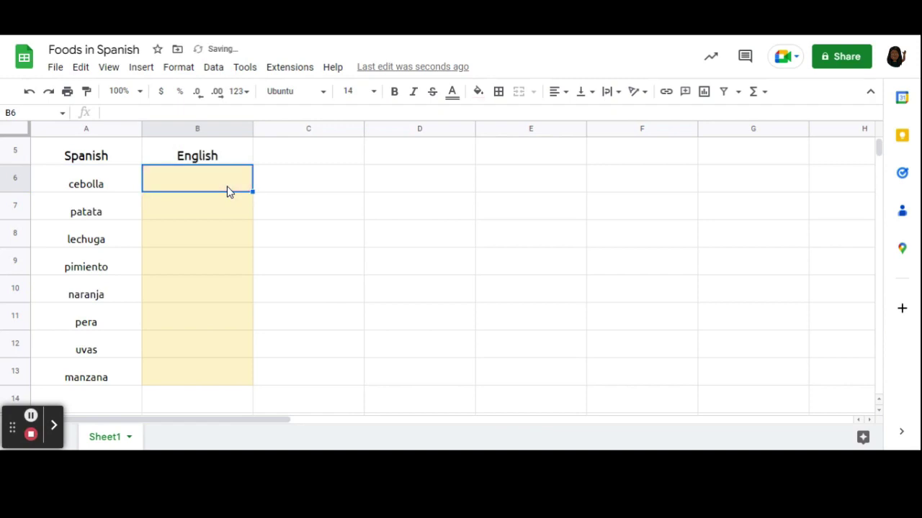
# Select answer cell B7 to prepare its own rules.
pyautogui.click(411, 299)
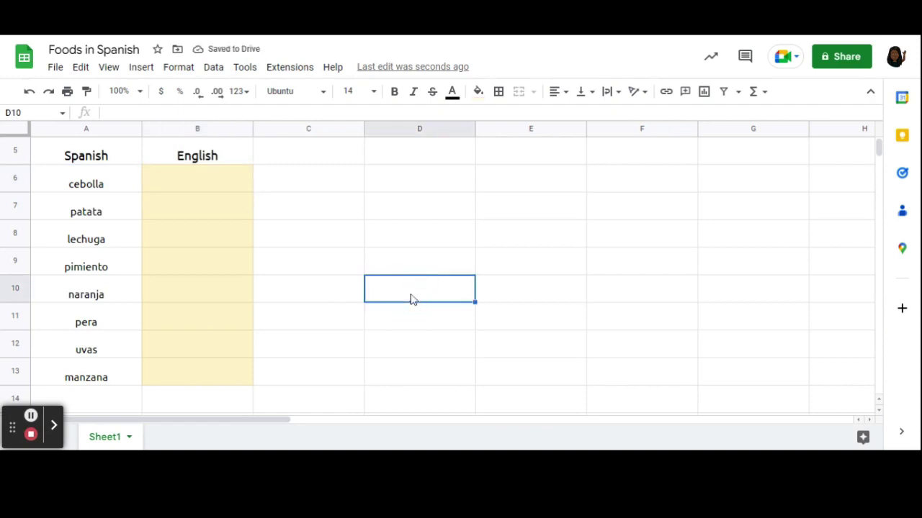
pyautogui.click(238, 186)
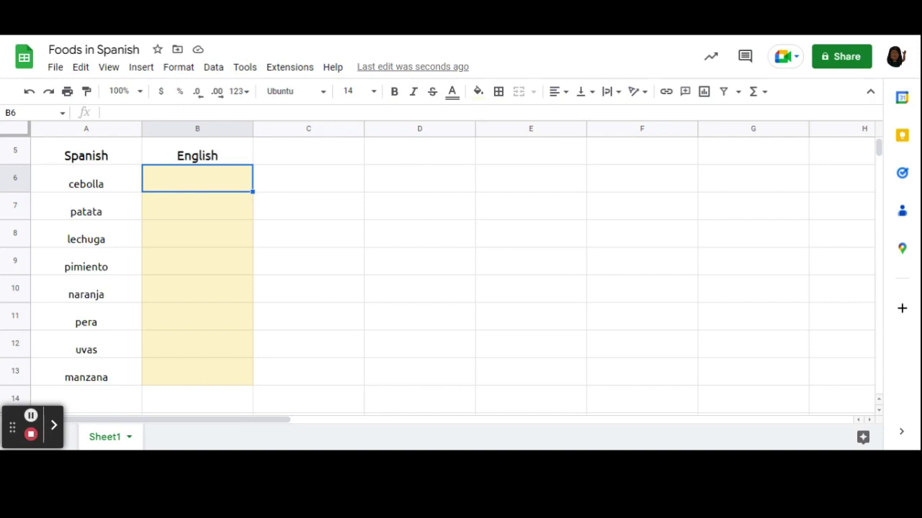
pyautogui.click(237, 214)
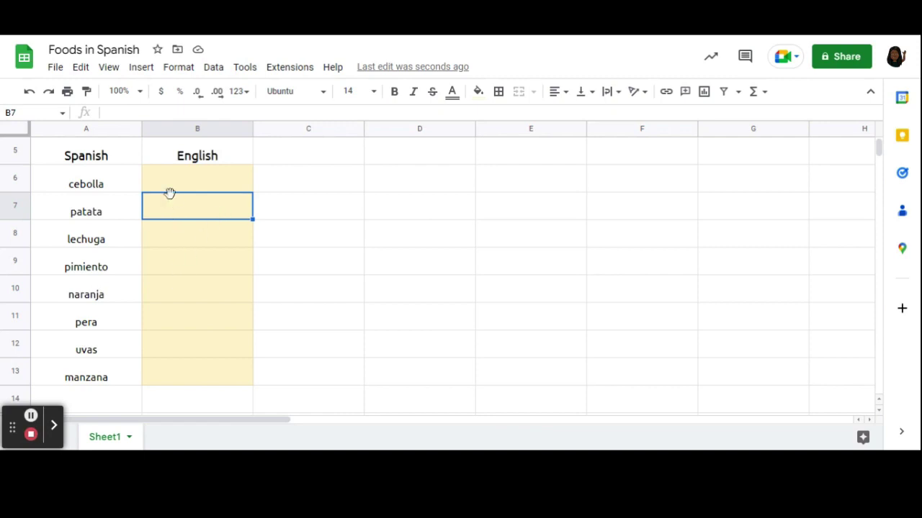
pyautogui.click(178, 67)
pyautogui.click(531, 261)
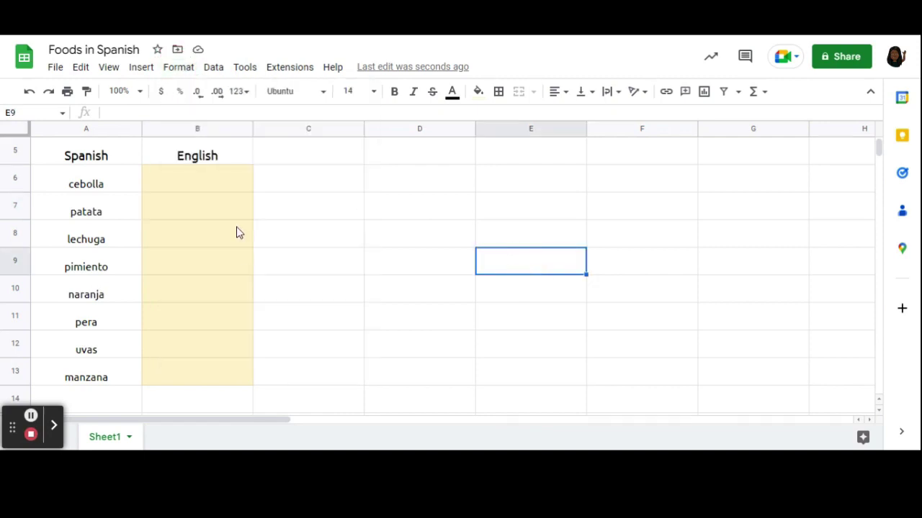
pyautogui.click(220, 216)
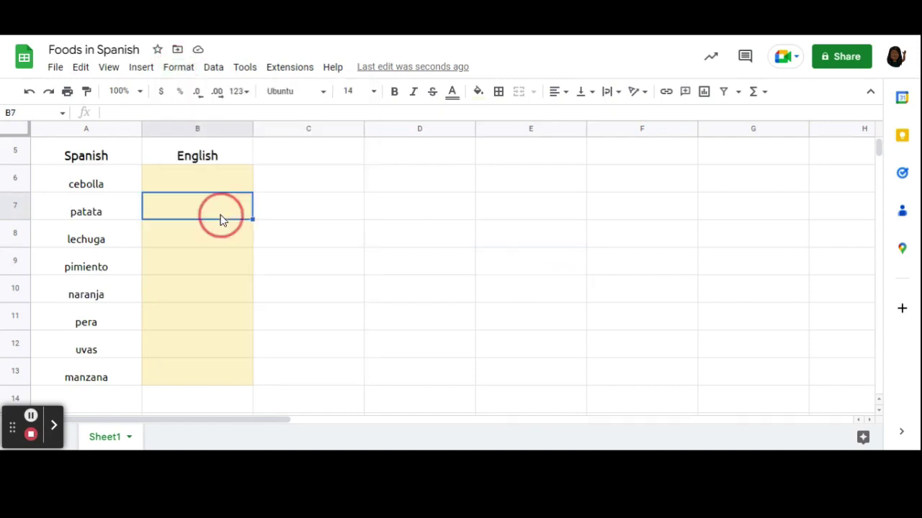
# Add a 'Text contains potato' rule for B7 with the default green fill.
pyautogui.click(180, 69)
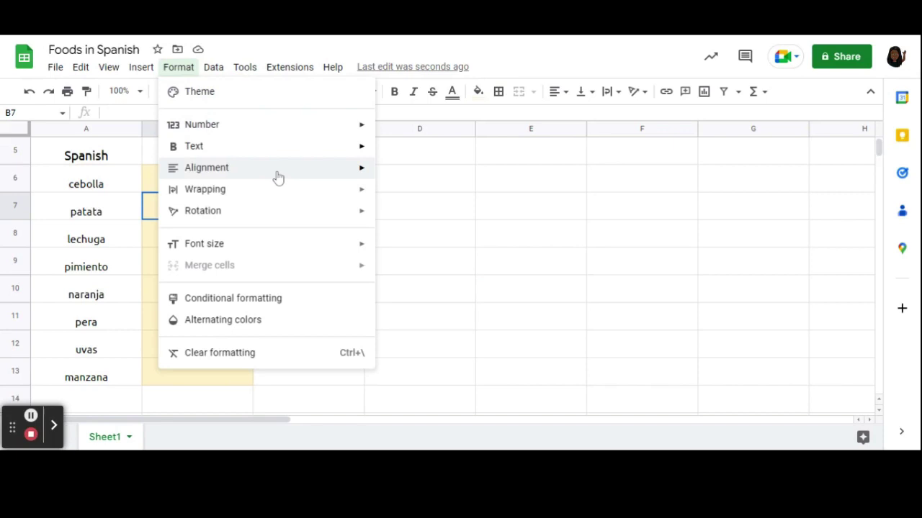
pyautogui.click(263, 303)
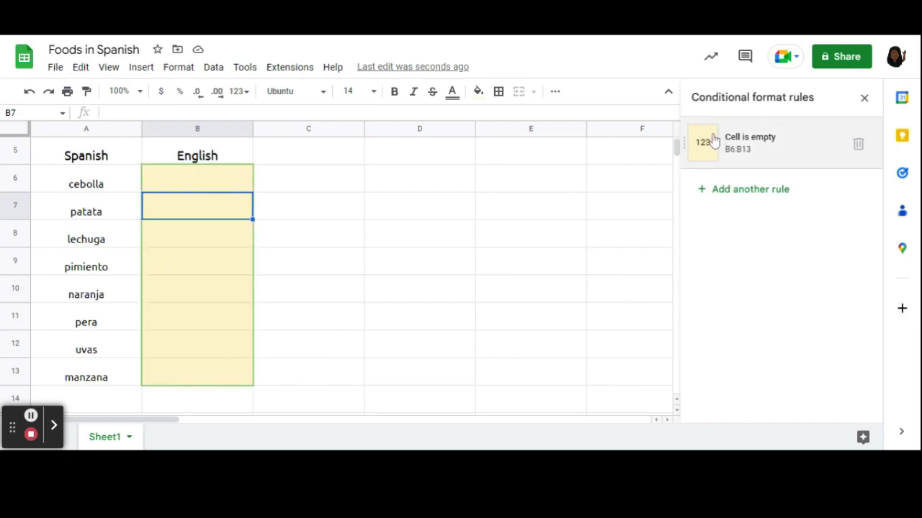
pyautogui.click(727, 192)
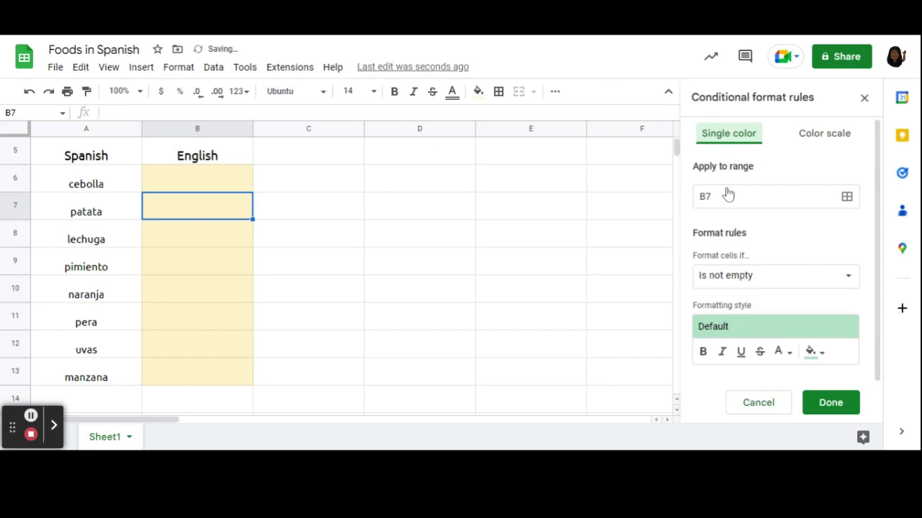
pyautogui.click(748, 283)
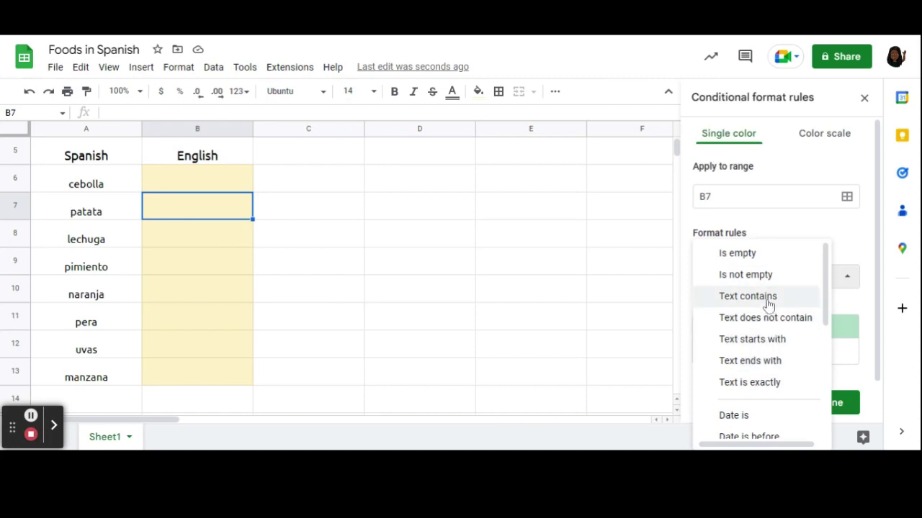
pyautogui.click(769, 298)
pyautogui.click(765, 306)
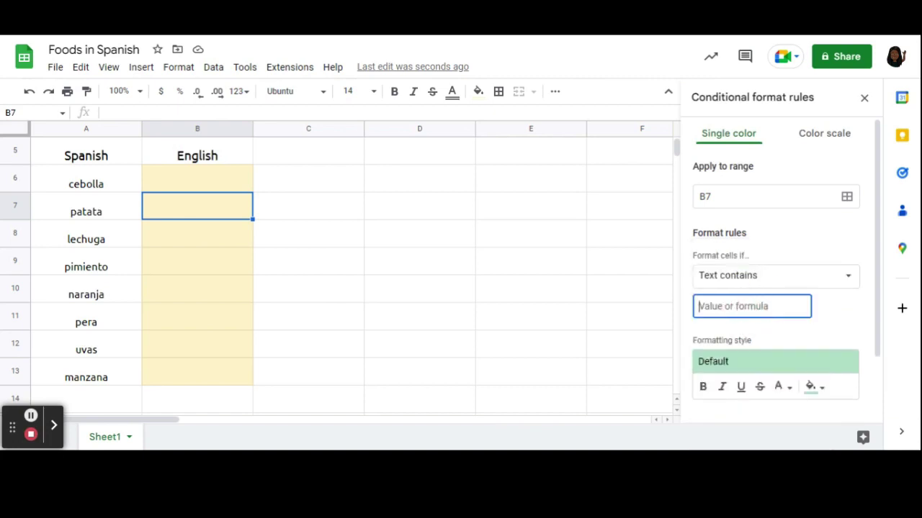
pyautogui.write('potato')
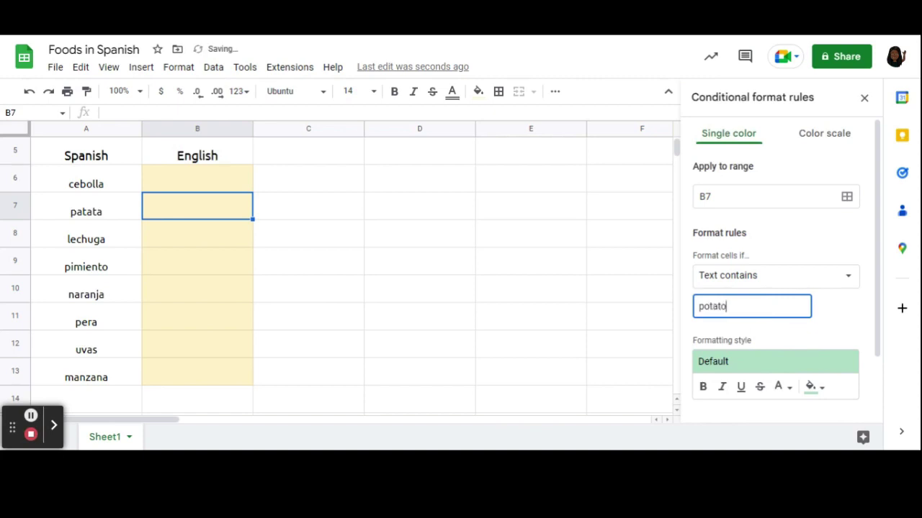
pyautogui.click(828, 340)
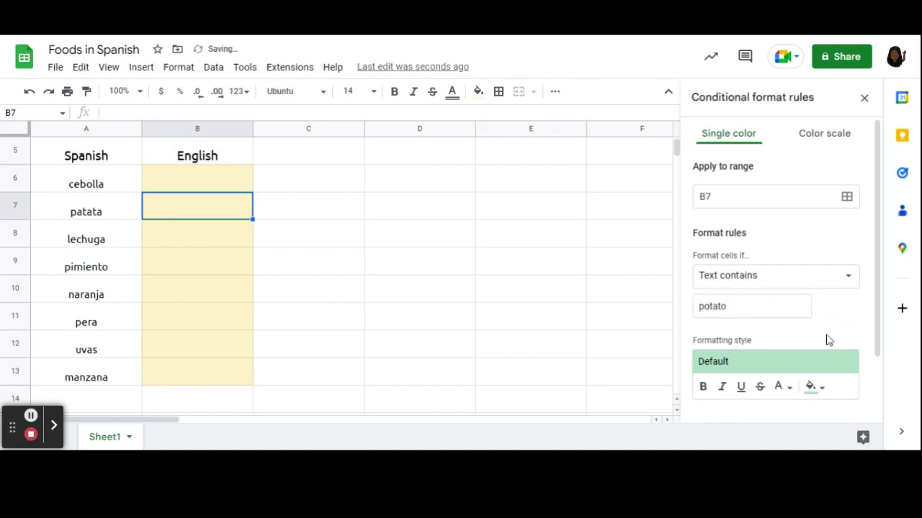
pyautogui.click(830, 405)
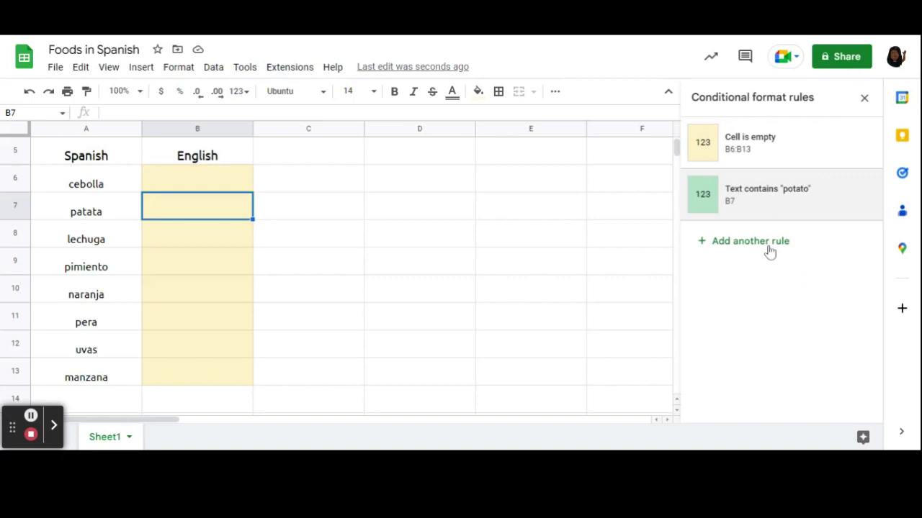
# Add a 'Text does not contain potato' rule for B7 with a light red fill.
pyautogui.click(770, 249)
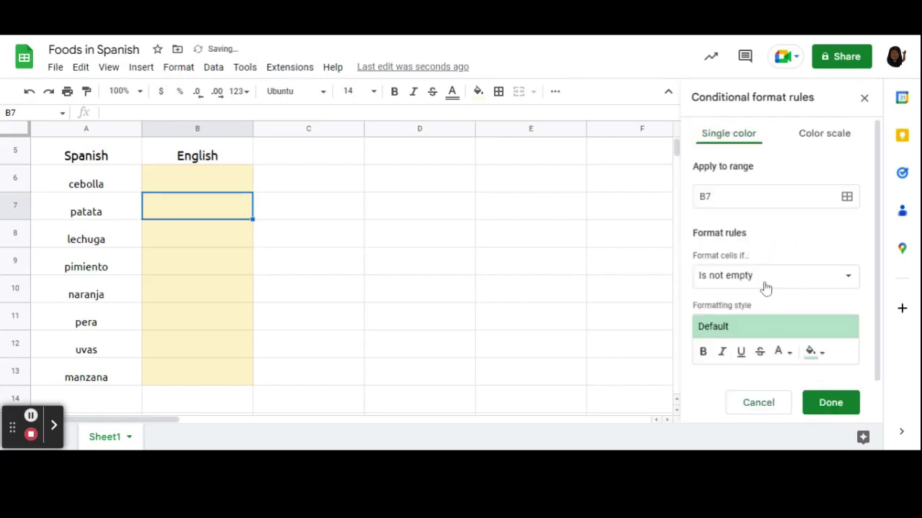
pyautogui.click(764, 281)
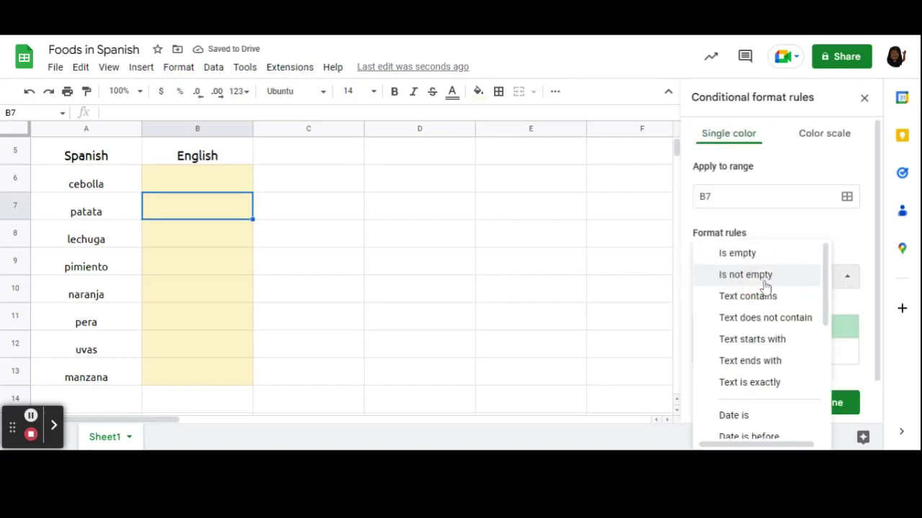
pyautogui.click(771, 322)
pyautogui.write('pot')
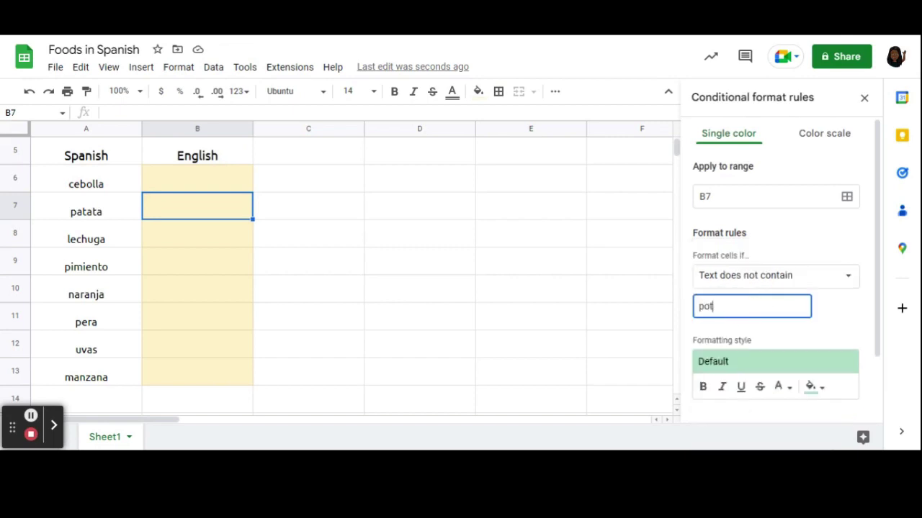
pyautogui.write('ato')
pyautogui.click(812, 387)
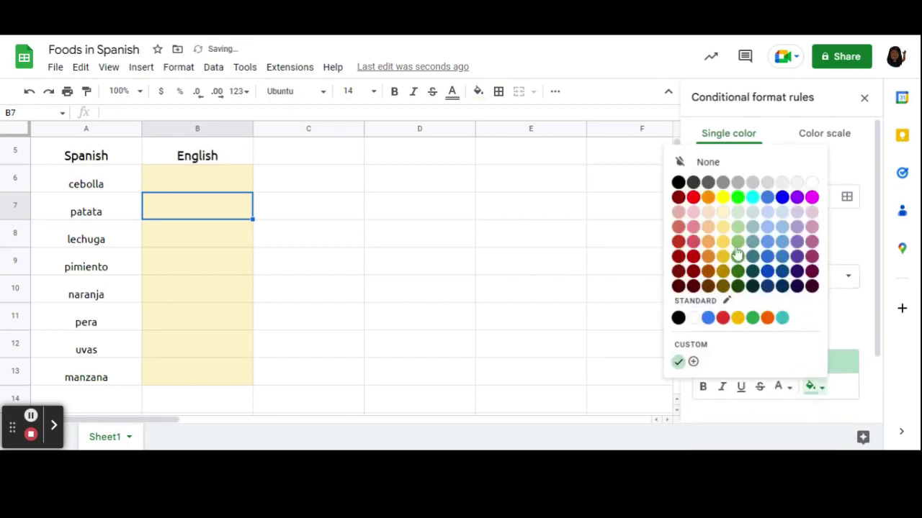
pyautogui.click(692, 228)
pyautogui.scroll(-3, 766, 380)
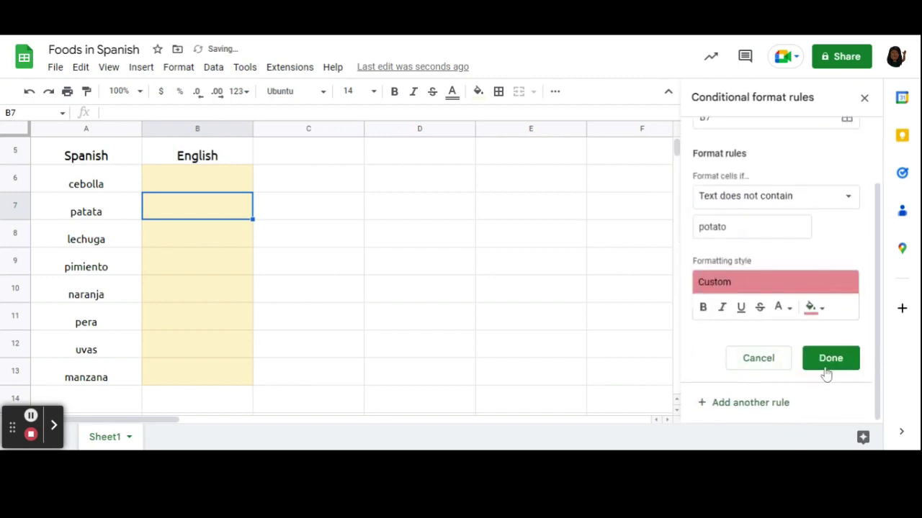
pyautogui.click(828, 359)
pyautogui.click(490, 315)
pyautogui.click(196, 213)
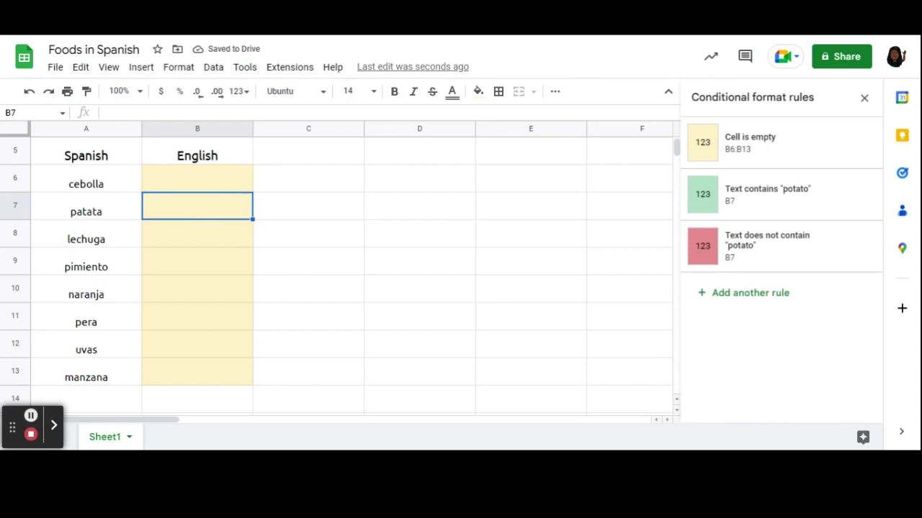
# Test B7 with onion (red) and potato (green), then clear the cell.
pyautogui.write('onion')
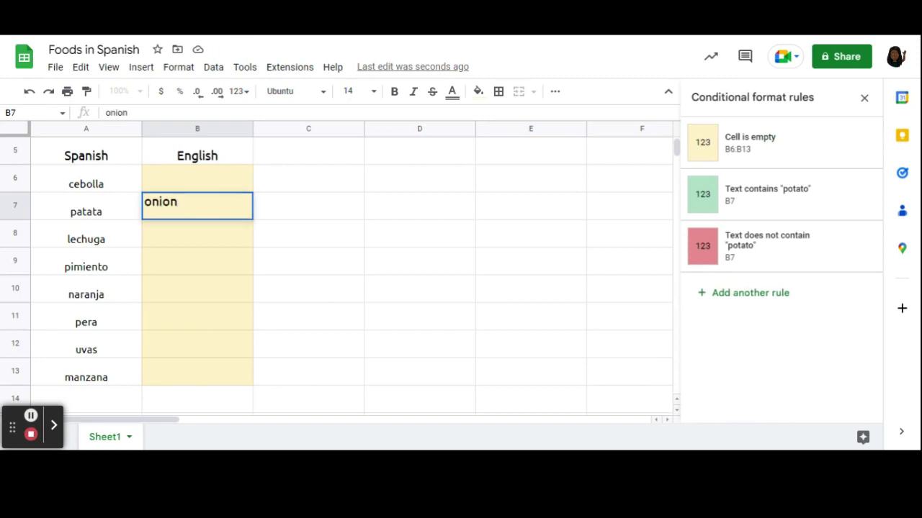
pyautogui.press('Return')
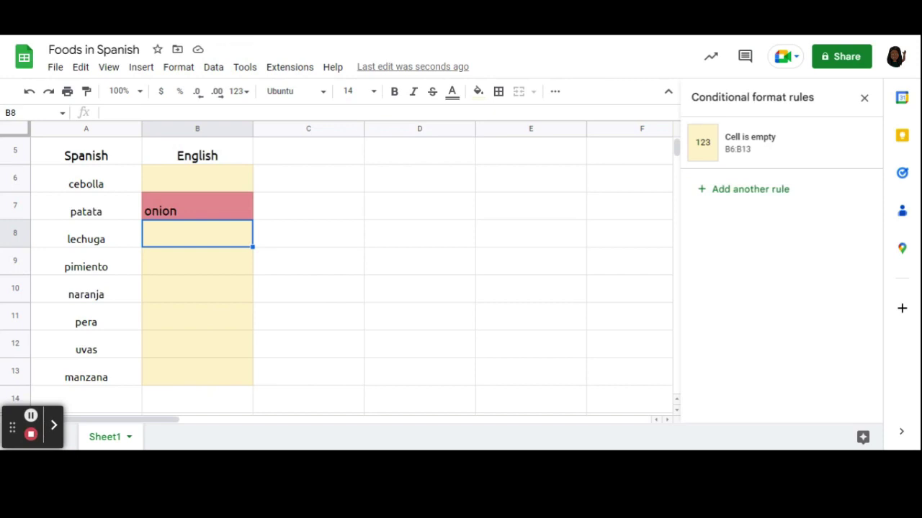
pyautogui.click(194, 211)
pyautogui.press('Delete')
pyautogui.write('potato')
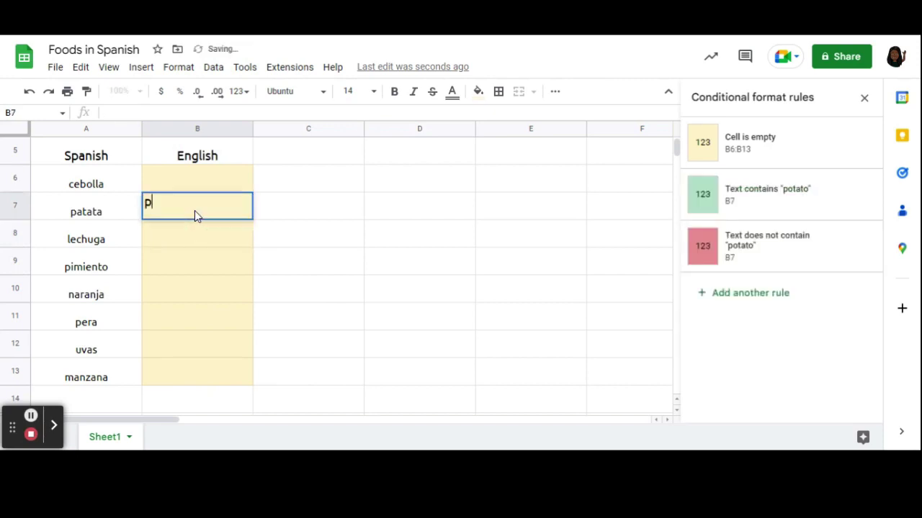
pyautogui.click(268, 270)
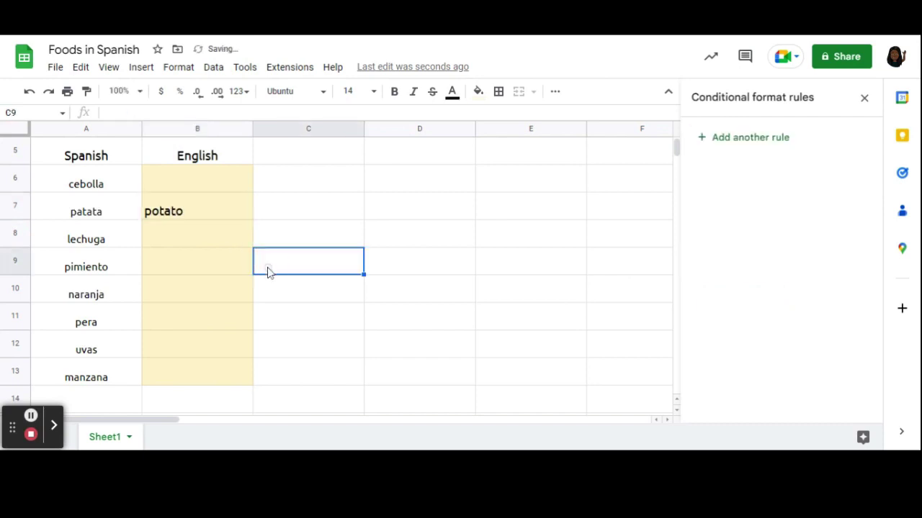
pyautogui.click(216, 214)
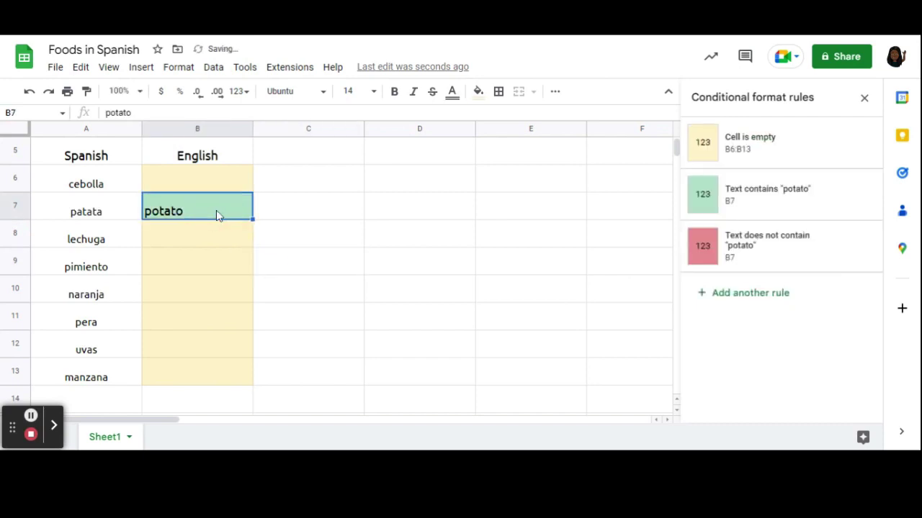
pyautogui.press('Delete')
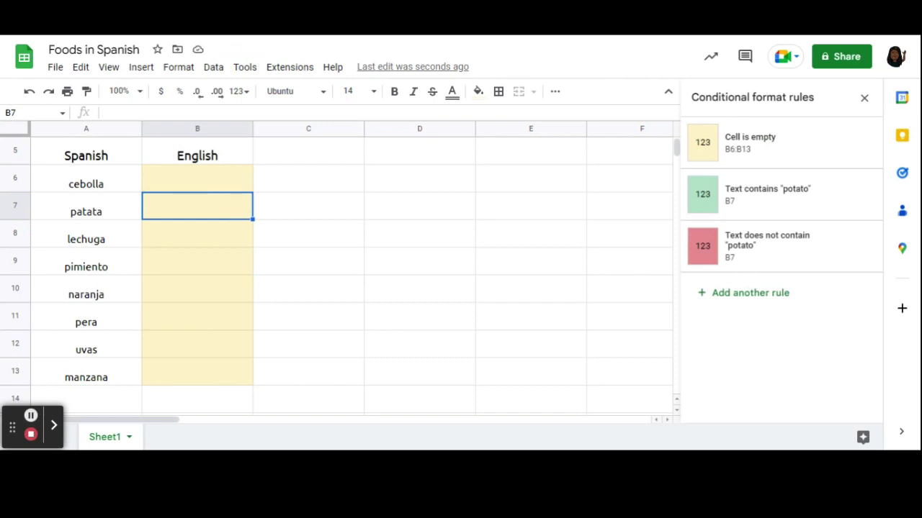
pyautogui.click(200, 183)
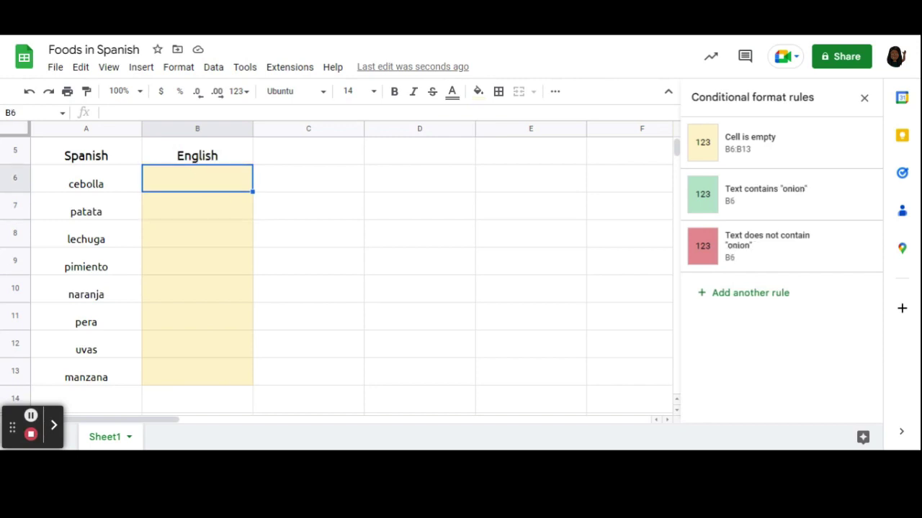
# Enter 'Onion' in B6 to see it turn green, clear it, and close the rules panel.
pyautogui.write('o')
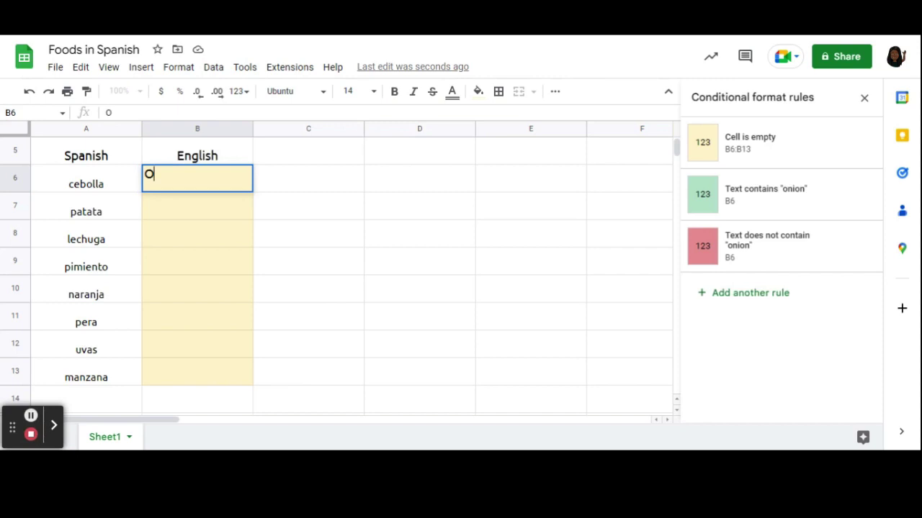
pyautogui.write('nion')
pyautogui.press('Return')
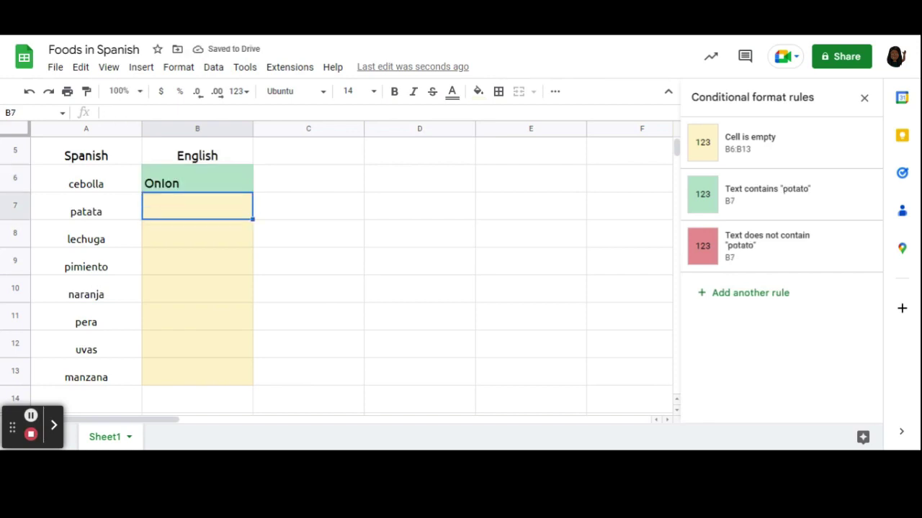
pyautogui.click(197, 178)
pyautogui.press('Delete')
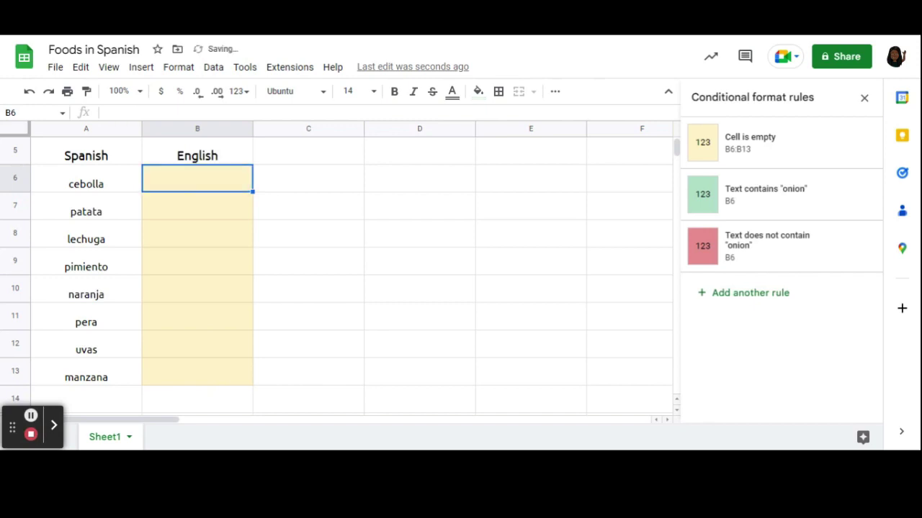
pyautogui.click(300, 245)
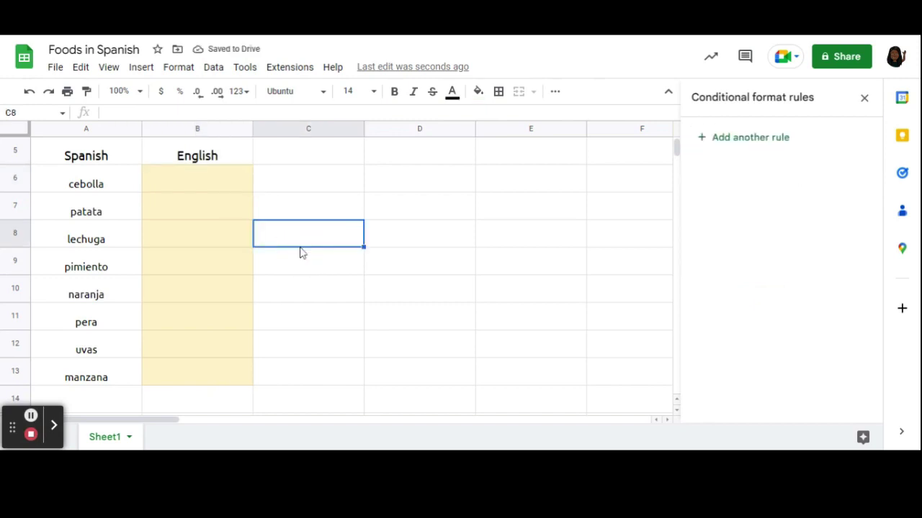
pyautogui.click(863, 97)
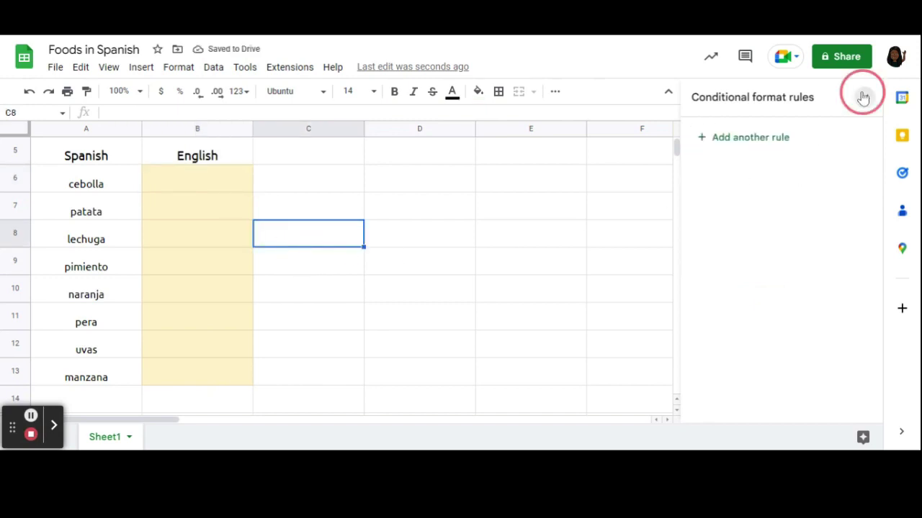